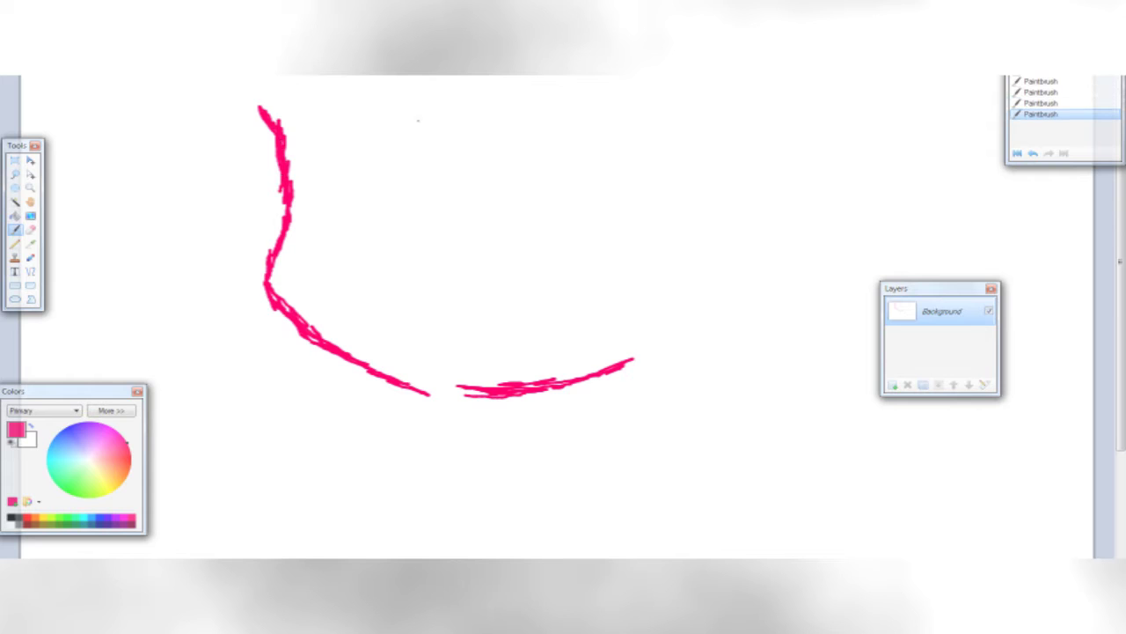
# Sketch a smiling mouth line and two flat-topped eyes inside the pink face outline.
pyautogui.moveTo(331, 276); pyautogui.dragTo(556, 344)
pyautogui.moveTo(347, 164); pyautogui.dragTo(447, 165)
pyautogui.moveTo(505, 167); pyautogui.dragTo(649, 186)
pyautogui.moveTo(362, 169); pyautogui.dragTo(405, 172)
pyautogui.moveTo(513, 170); pyautogui.dragTo(548, 182)
# Handwrite "wtf?" to the left of the face and draw a large X beneath it.
pyautogui.moveTo(100, 246)
pyautogui.mouseDown()
pyautogui.moveTo(154, 216)
pyautogui.moveTo(161, 265)
pyautogui.mouseUp()
pyautogui.moveTo(189, 260)
pyautogui.mouseDown()
pyautogui.moveTo(211, 214)
pyautogui.moveTo(232, 257)
pyautogui.mouseUp()
pyautogui.click(229, 278)
pyautogui.moveTo(84, 306); pyautogui.dragTo(202, 371)
pyautogui.moveTo(187, 315); pyautogui.dragTo(128, 392)
pyautogui.moveTo(151, 422); pyautogui.dragTo(217, 400)
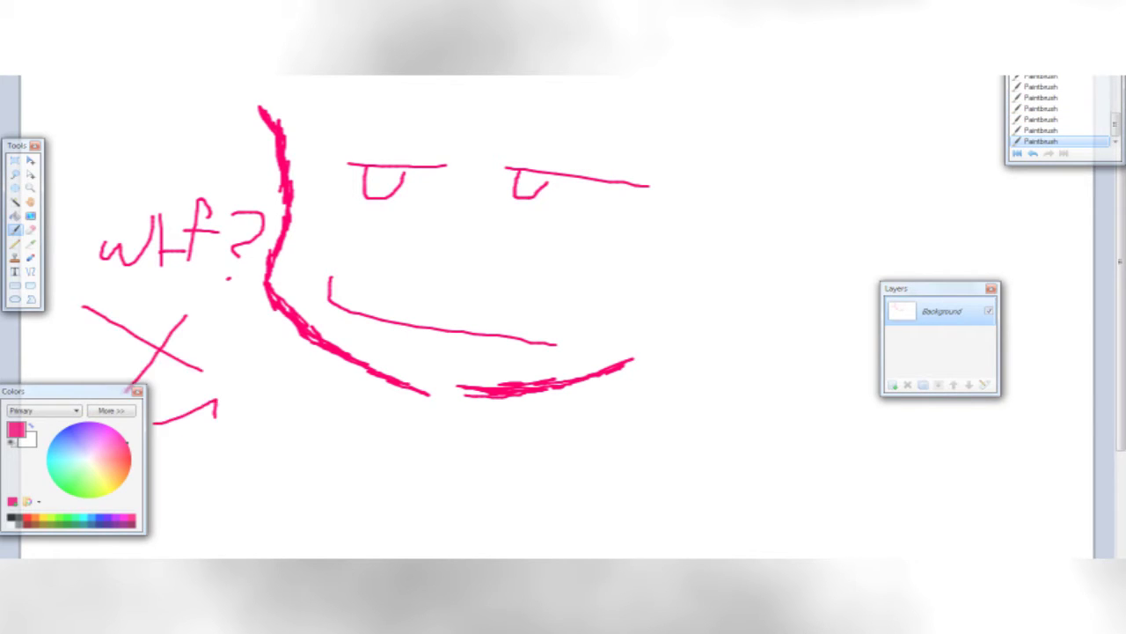
# Undo the facial features and handwritten marks back to the bare face outline.
pyautogui.hotkey('ctrl', 'z')
pyautogui.hotkey('ctrl', 'z')
pyautogui.hotkey('ctrl', 'z')
pyautogui.hotkey('ctrl', 'z')
pyautogui.hotkey('ctrl', 'z')
pyautogui.hotkey('ctrl', 'z')
pyautogui.hotkey('ctrl', 'z')
pyautogui.hotkey('ctrl', 'z')
pyautogui.hotkey('ctrl', 'z')
pyautogui.hotkey('ctrl', 'z')
pyautogui.hotkey('ctrl', 'z')
pyautogui.hotkey('ctrl', 'z')
pyautogui.hotkey('ctrl', 'z')
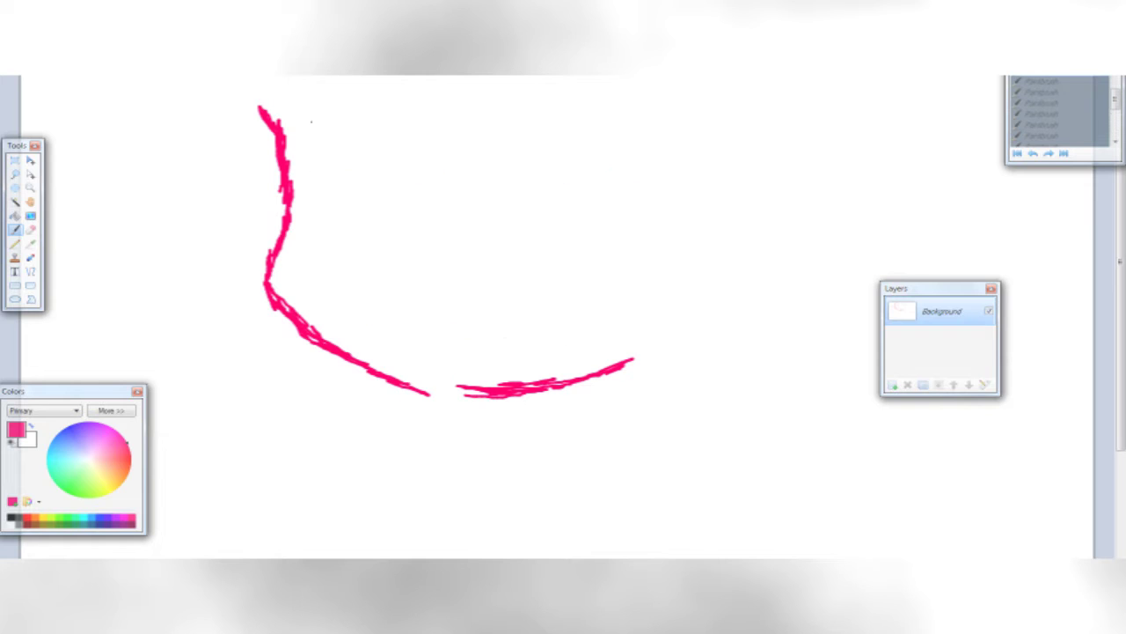
# Sketch the upper eyelid lines of both eyes and an angled nose stroke between them.
pyautogui.moveTo(333, 154)
pyautogui.mouseDown()
pyautogui.moveTo(415, 176)
pyautogui.moveTo(356, 158)
pyautogui.mouseUp()
pyautogui.moveTo(598, 194)
pyautogui.mouseDown()
pyautogui.moveTo(668, 209)
pyautogui.moveTo(608, 191)
pyautogui.mouseUp()
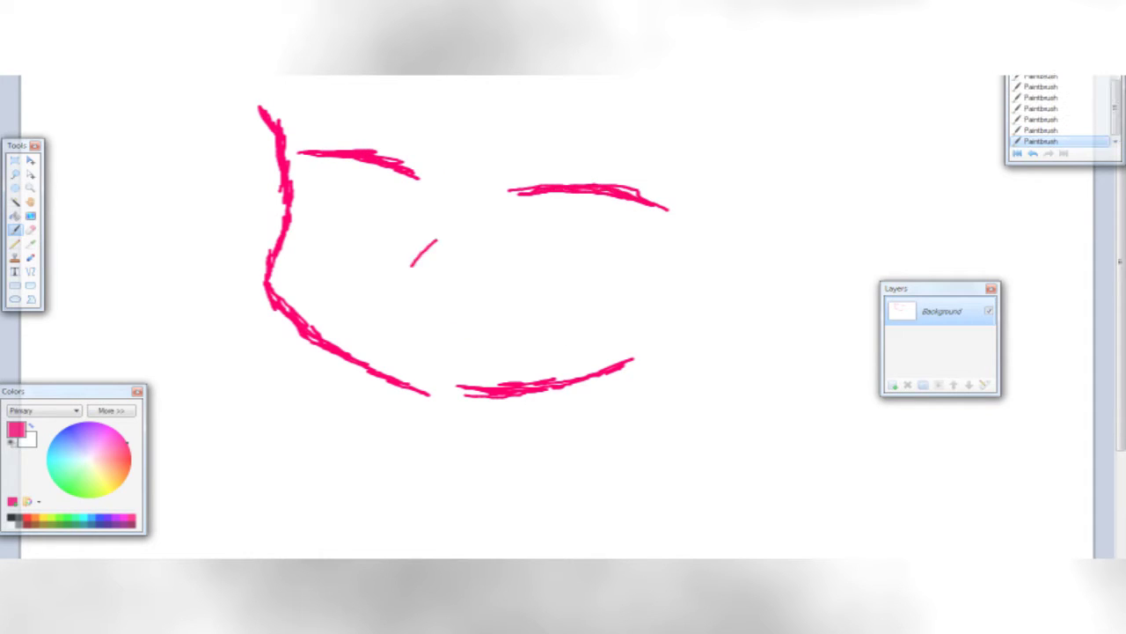
pyautogui.hotkey('ctrl', 'z')
pyautogui.moveTo(432, 241); pyautogui.dragTo(407, 272)
pyautogui.hotkey('ctrl', 'z')
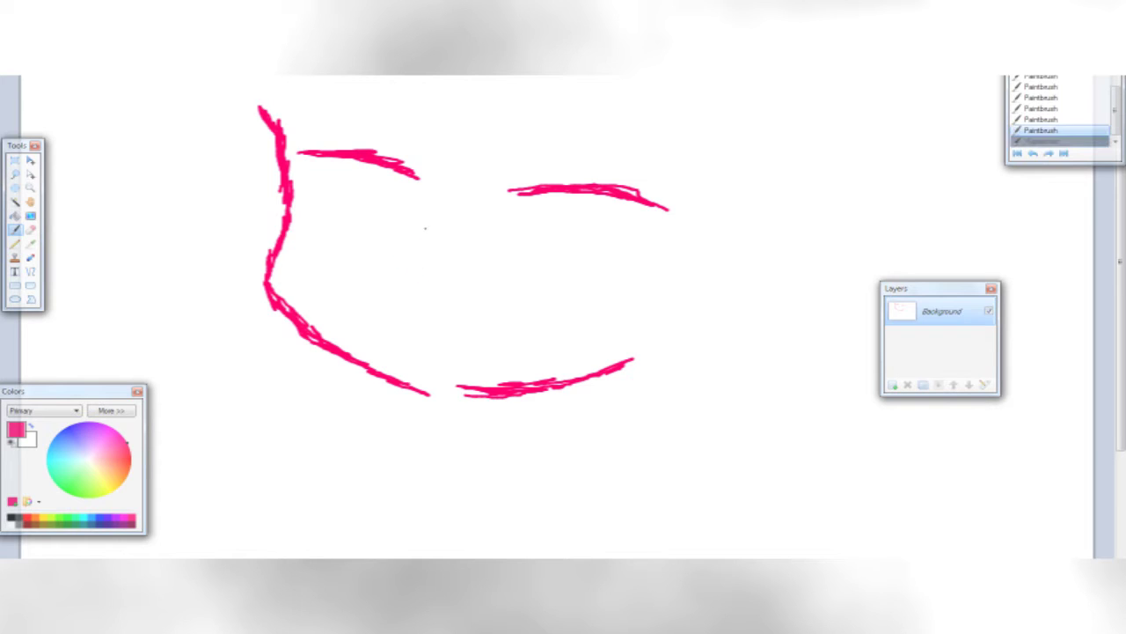
pyautogui.hotkey('ctrl', 'y')
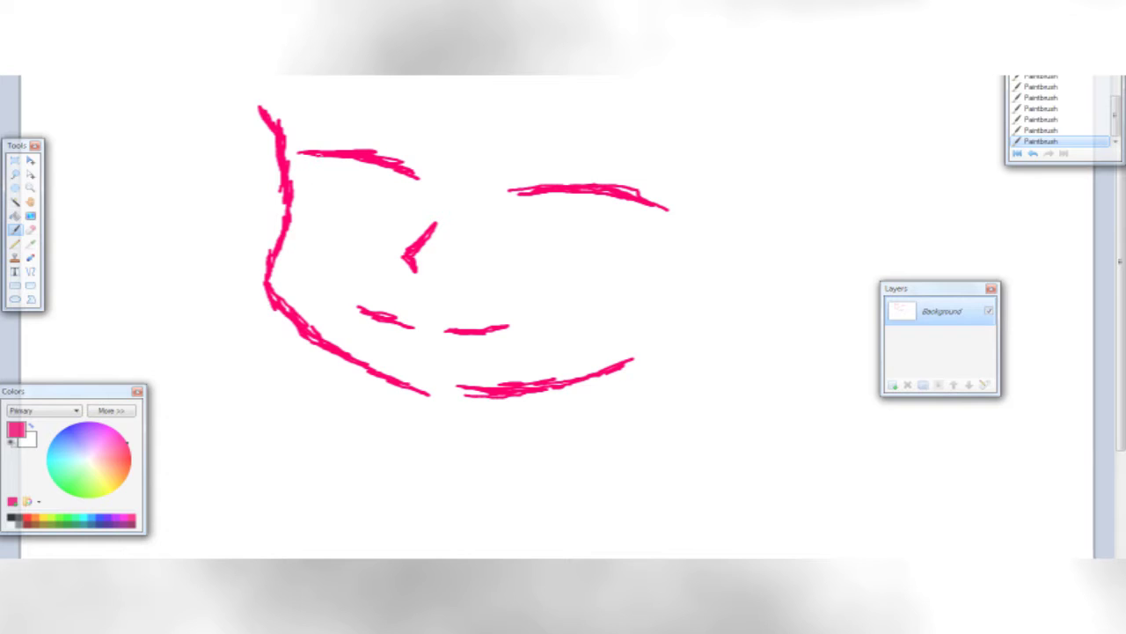
# Draw the lower eyelids and straight-sided irises of both eyes.
pyautogui.hotkey('ctrl', 'z')
pyautogui.hotkey('ctrl', 'z')
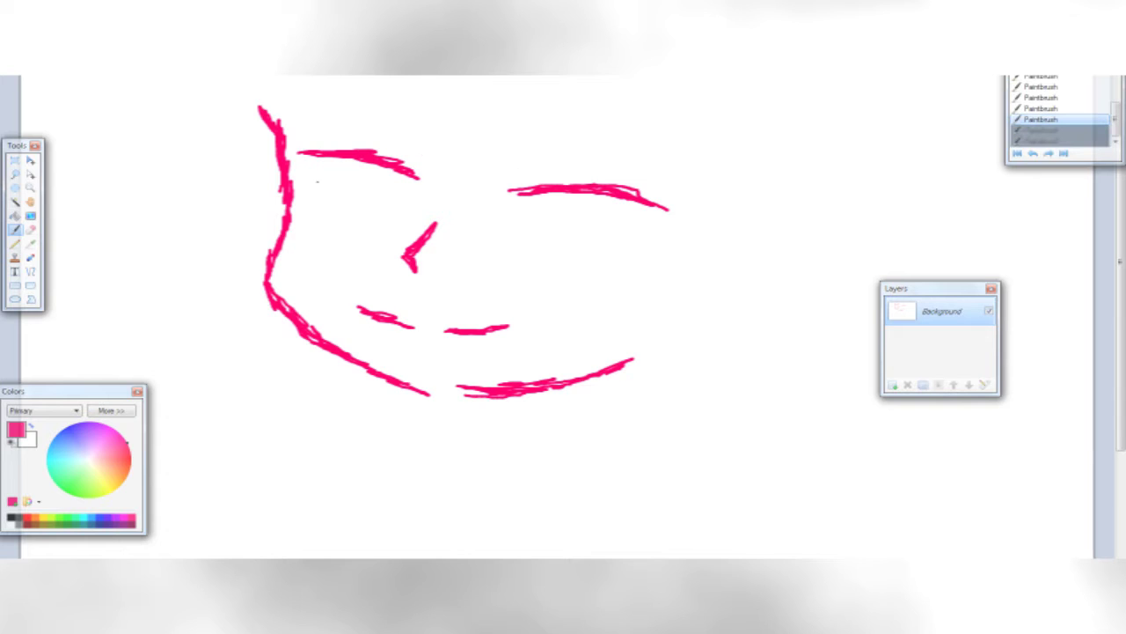
pyautogui.moveTo(324, 189); pyautogui.dragTo(391, 169)
pyautogui.moveTo(535, 195); pyautogui.dragTo(614, 197)
pyautogui.hotkey('ctrl', 'z')
pyautogui.hotkey('ctrl', 'z')
pyautogui.moveTo(514, 228)
pyautogui.mouseDown()
pyautogui.moveTo(571, 249)
pyautogui.moveTo(658, 248)
pyautogui.mouseUp()
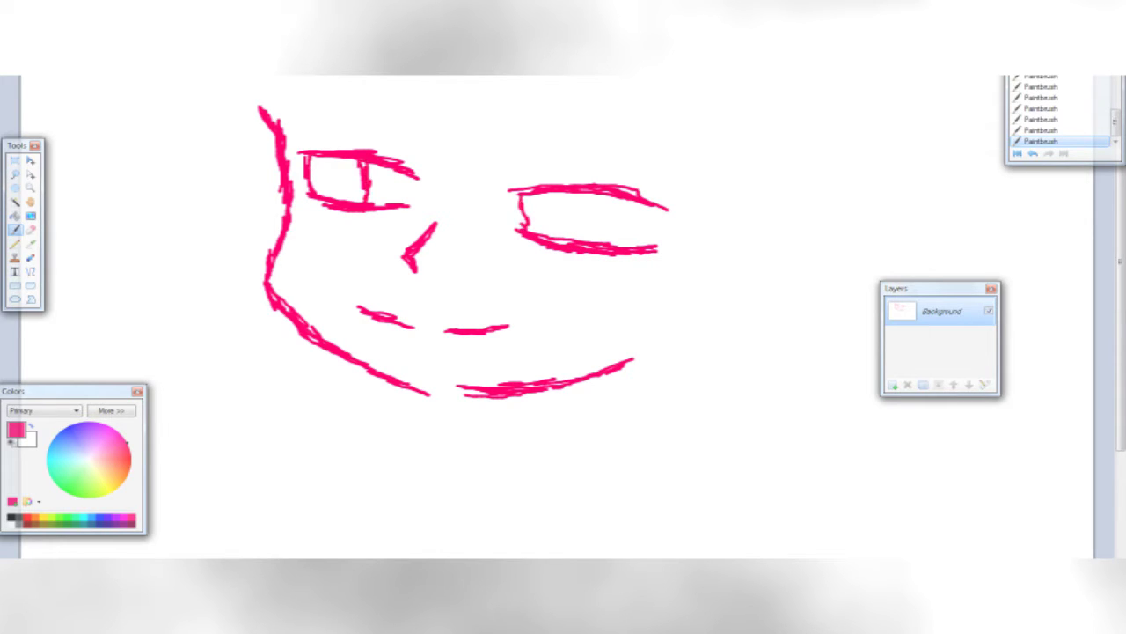
pyautogui.hotkey('ctrl', 'z')
pyautogui.moveTo(580, 192); pyautogui.dragTo(582, 241)
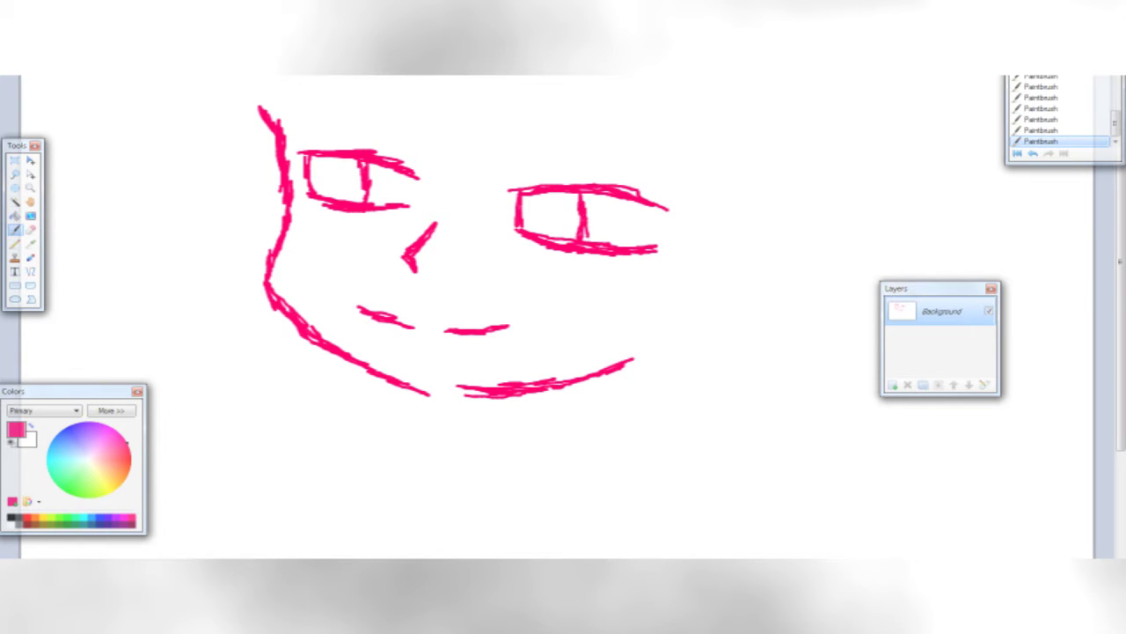
# Draw long, slanted eyebrows above both eyes.
pyautogui.moveTo(302, 107); pyautogui.dragTo(432, 118)
pyautogui.moveTo(522, 133); pyautogui.dragTo(676, 166)
pyautogui.moveTo(519, 129); pyautogui.dragTo(640, 140)
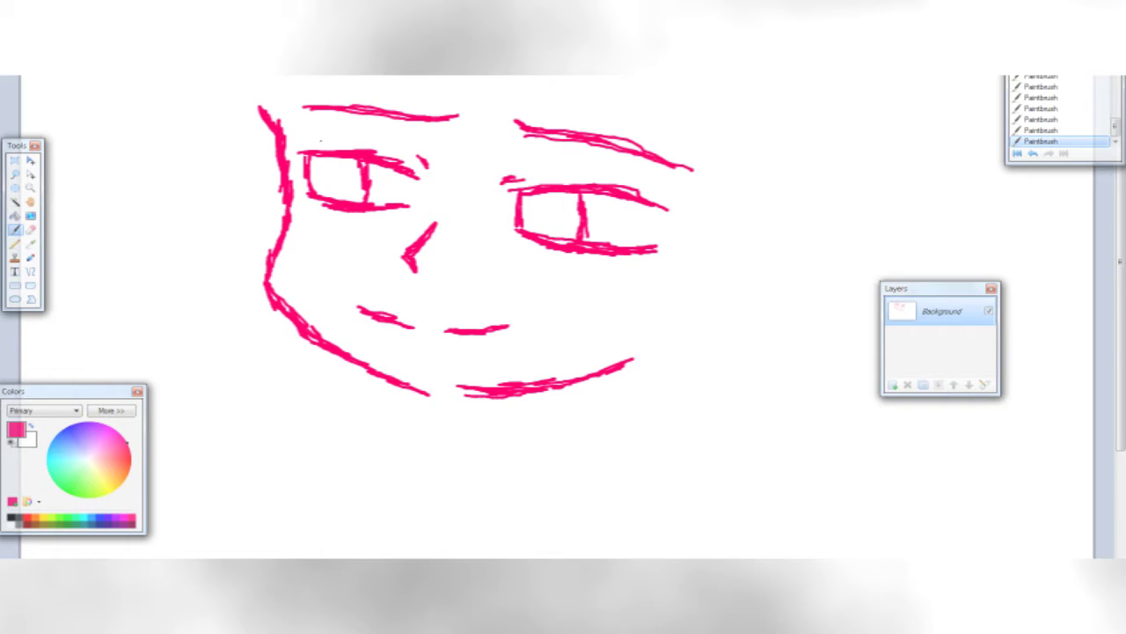
pyautogui.scroll(-3, 555, 316)
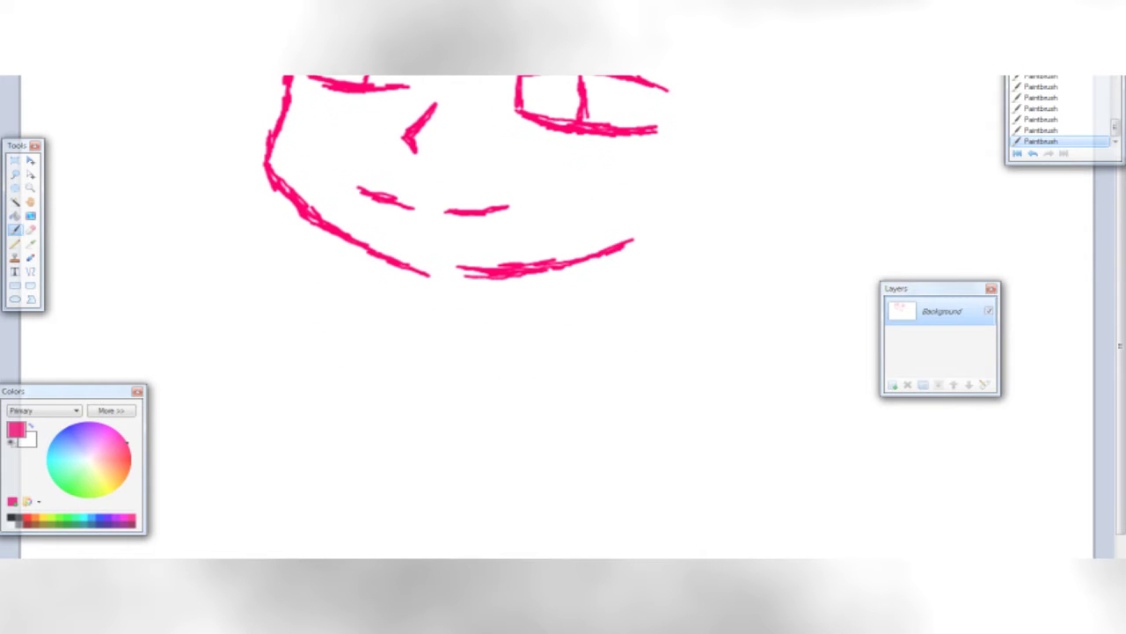
pyautogui.scroll(3, 555, 317)
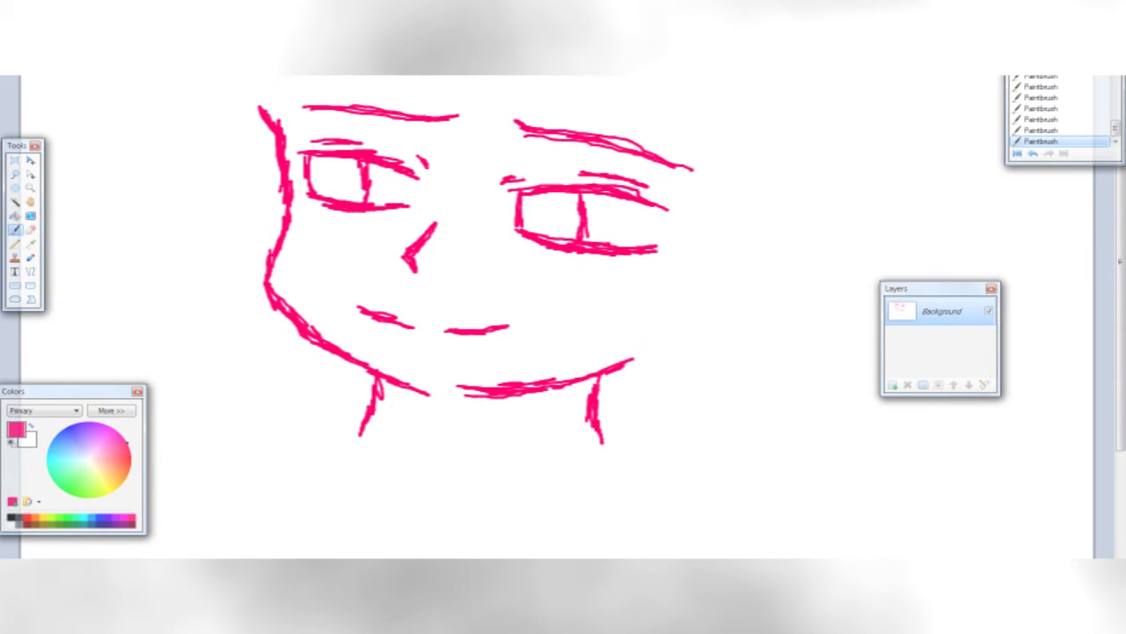
# Try neck and shoulder lines below the jaw, and undo them.
pyautogui.hotkey('ctrl', 'z')
pyautogui.hotkey('ctrl', 'z')
pyautogui.hotkey('ctrl', 'y')
pyautogui.hotkey('ctrl', 'y')
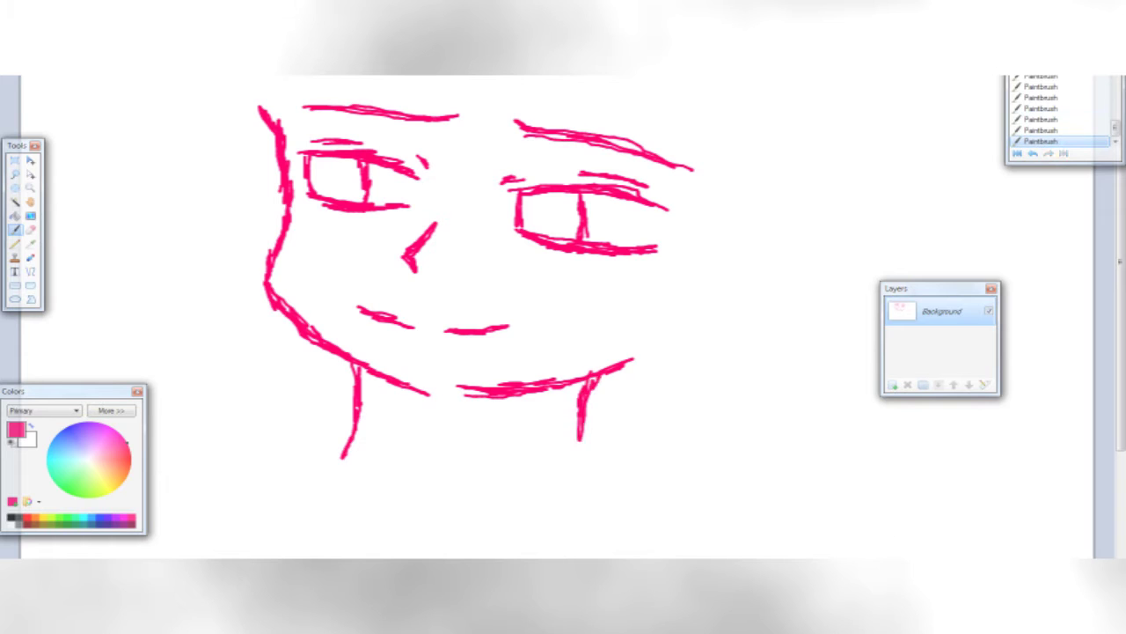
pyautogui.scroll(-3, 554, 317)
pyautogui.moveTo(347, 287)
pyautogui.mouseDown()
pyautogui.moveTo(238, 326)
pyautogui.moveTo(207, 350)
pyautogui.moveTo(197, 307)
pyautogui.moveTo(80, 329)
pyautogui.moveTo(63, 369)
pyautogui.mouseUp()
pyautogui.hotkey('ctrl', 'z')
pyautogui.scroll(3, 554, 317)
pyautogui.hotkey('ctrl', 'z')
pyautogui.scroll(-4, 555, 317)
pyautogui.scroll(3, 554, 317)
pyautogui.hotkey('ctrl', 'z')
pyautogui.hotkey('ctrl', 'z')
# Sketch pointed bangs across the forehead and eyes, with a long lock on the right side of the face.
pyautogui.scroll(1, 554, 317)
pyautogui.moveTo(330, 86)
pyautogui.mouseDown()
pyautogui.moveTo(323, 317)
pyautogui.moveTo(344, 107)
pyautogui.moveTo(432, 227)
pyautogui.mouseUp()
pyautogui.moveTo(425, 104); pyautogui.dragTo(428, 206)
pyautogui.moveTo(426, 105)
pyautogui.mouseDown()
pyautogui.moveTo(455, 161)
pyautogui.moveTo(466, 288)
pyautogui.mouseUp()
pyautogui.moveTo(427, 87); pyautogui.dragTo(464, 197)
pyautogui.moveTo(480, 282); pyautogui.dragTo(547, 112)
pyautogui.moveTo(482, 266); pyautogui.dragTo(548, 112)
pyautogui.moveTo(547, 111)
pyautogui.mouseDown()
pyautogui.moveTo(574, 262)
pyautogui.moveTo(546, 324)
pyautogui.moveTo(640, 124)
pyautogui.mouseUp()
pyautogui.moveTo(626, 197)
pyautogui.mouseDown()
pyautogui.moveTo(561, 310)
pyautogui.moveTo(578, 412)
pyautogui.moveTo(668, 341)
pyautogui.moveTo(710, 282)
pyautogui.moveTo(735, 172)
pyautogui.mouseUp()
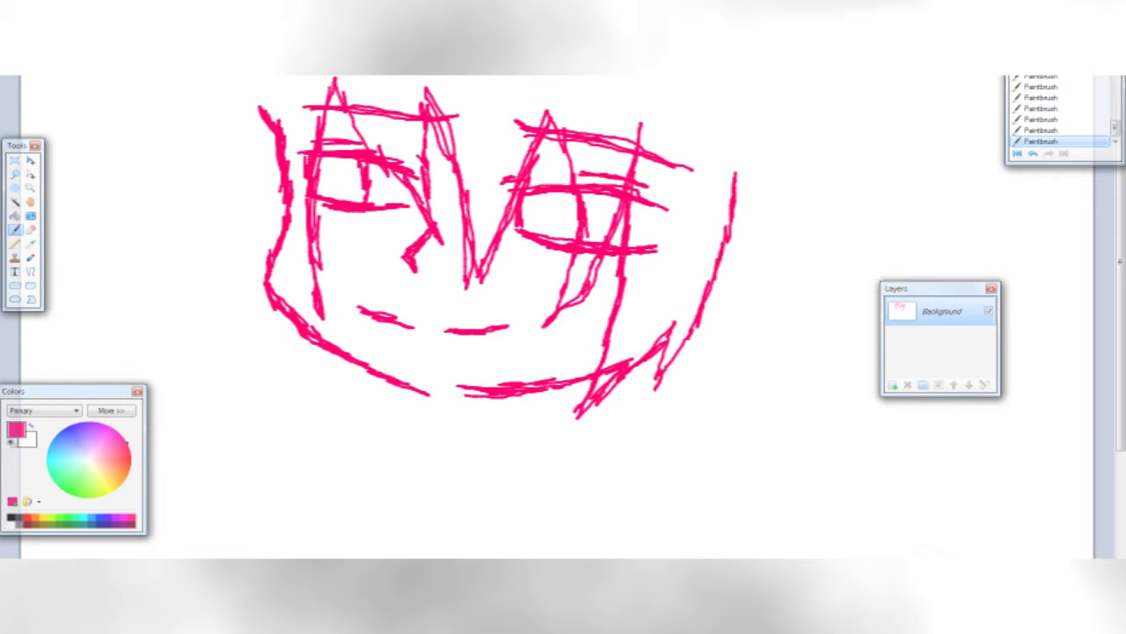
# Sketch spiky hair locks along the left side of the face, undoing the strokes that miss.
pyautogui.moveTo(259, 104); pyautogui.dragTo(321, 359)
pyautogui.moveTo(231, 91); pyautogui.dragTo(158, 253)
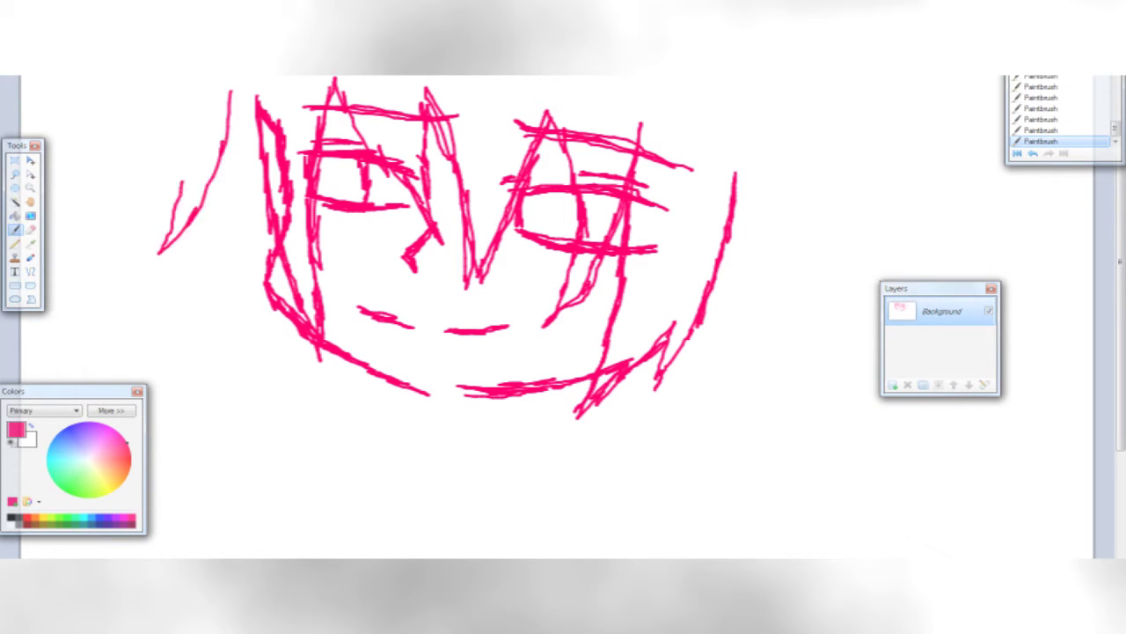
pyautogui.hotkey('ctrl', 'z')
pyautogui.moveTo(234, 111)
pyautogui.mouseDown()
pyautogui.moveTo(164, 257)
pyautogui.moveTo(220, 251)
pyautogui.moveTo(245, 215)
pyautogui.moveTo(284, 283)
pyautogui.mouseUp()
pyautogui.hotkey('ctrl', 'z')
pyautogui.moveTo(233, 115)
pyautogui.mouseDown()
pyautogui.moveTo(162, 260)
pyautogui.moveTo(208, 227)
pyautogui.moveTo(249, 172)
pyautogui.moveTo(191, 315)
pyautogui.moveTo(257, 242)
pyautogui.moveTo(233, 369)
pyautogui.moveTo(276, 315)
pyautogui.mouseUp()
pyautogui.hotkey('ctrl', 'z')
pyautogui.moveTo(182, 76)
pyautogui.mouseDown()
pyautogui.moveTo(102, 95)
pyautogui.moveTo(76, 86)
pyautogui.moveTo(108, 93)
pyautogui.mouseUp()
pyautogui.hotkey('ctrl', 'z')
pyautogui.moveTo(183, 77); pyautogui.dragTo(230, 106)
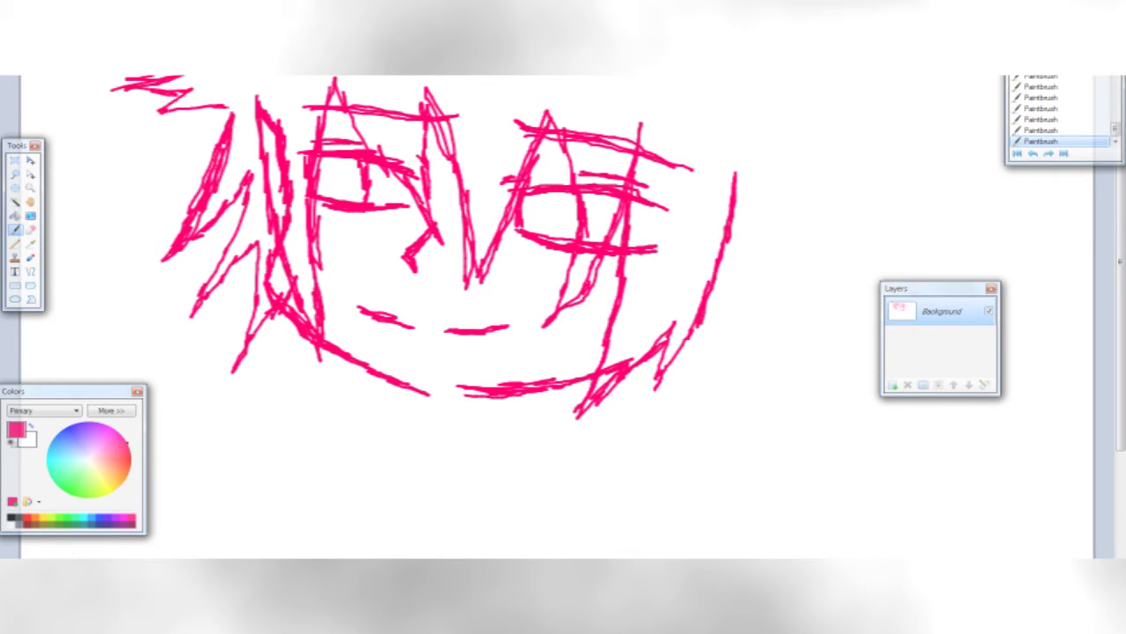
# Try outer hair spikes on the right side of the head, and undo them.
pyautogui.scroll(-1, 563, 317)
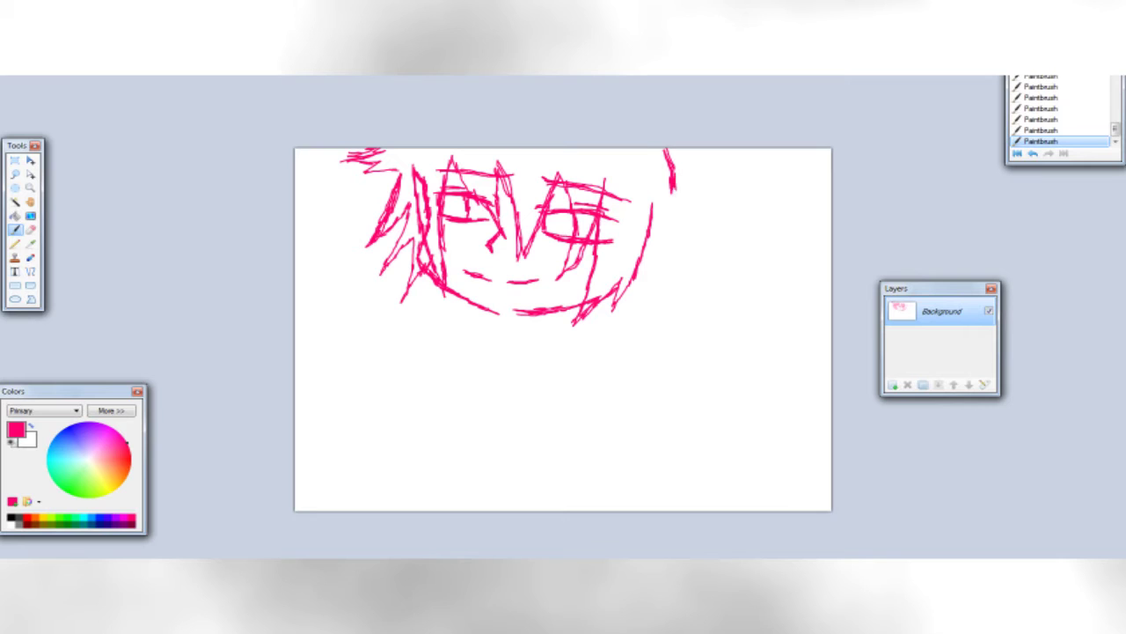
pyautogui.hotkey('ctrl', 'z')
pyautogui.hotkey('ctrl', 'z')
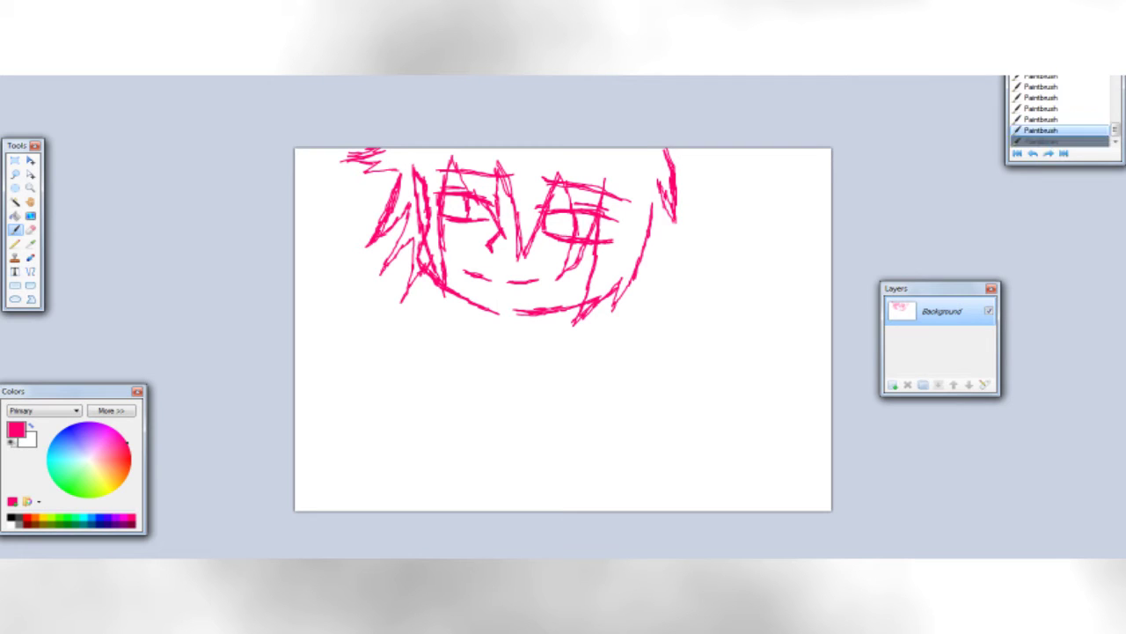
pyautogui.hotkey('ctrl', 'y')
pyautogui.hotkey('ctrl', 'y')
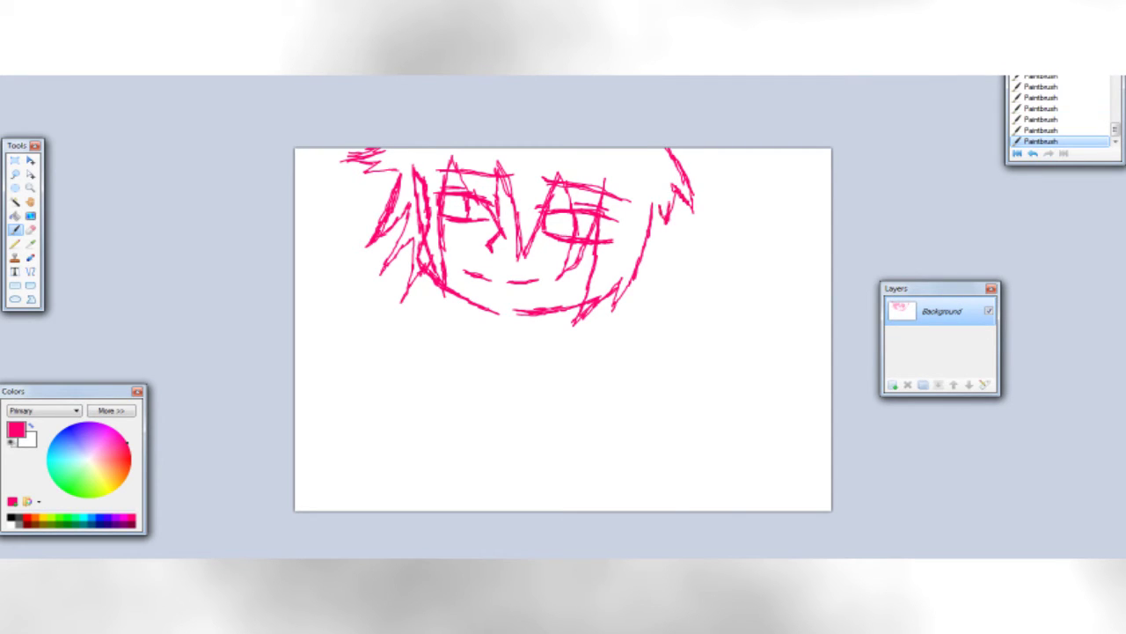
pyautogui.hotkey('ctrl', 'z')
pyautogui.hotkey('ctrl', 'z')
# Sketch zigzag hair spikes extending outward and up from the right side of the face.
pyautogui.scroll(1, 563, 317)
pyautogui.scroll(1, 564, 316)
pyautogui.moveTo(736, 196)
pyautogui.mouseDown()
pyautogui.moveTo(739, 247)
pyautogui.moveTo(737, 218)
pyautogui.mouseUp()
pyautogui.moveTo(742, 339); pyautogui.dragTo(766, 190)
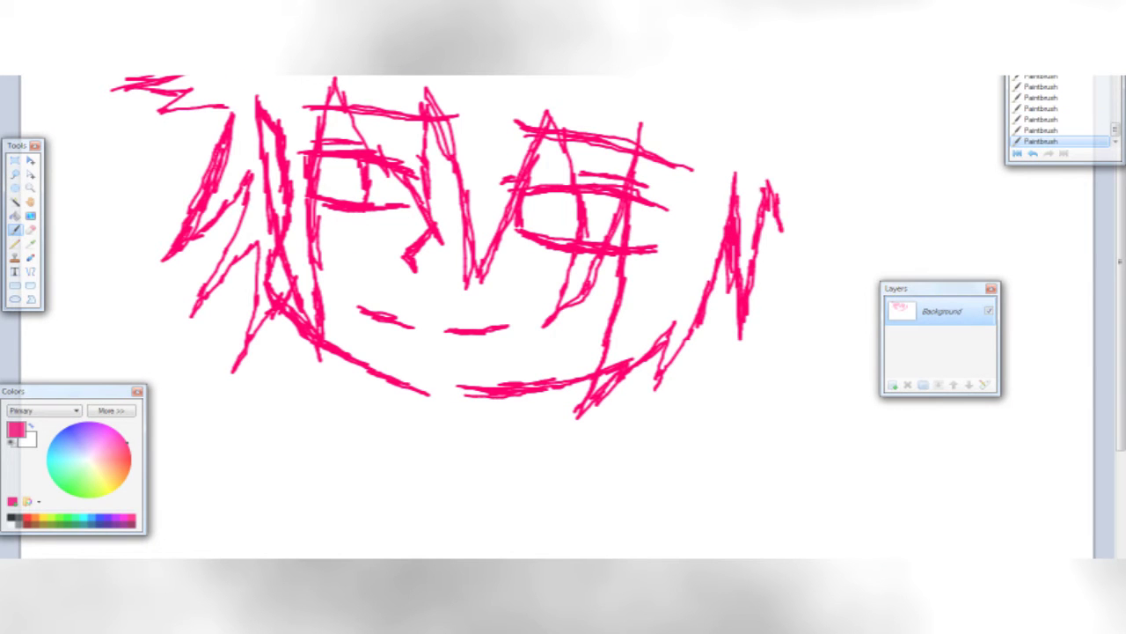
pyautogui.moveTo(782, 230); pyautogui.dragTo(816, 249)
pyautogui.moveTo(797, 199)
pyautogui.mouseDown()
pyautogui.moveTo(842, 170)
pyautogui.moveTo(818, 77)
pyautogui.moveTo(848, 178)
pyautogui.mouseUp()
# Handwrite the word "Sexy" below the chin.
pyautogui.scroll(-2, 808, 244)
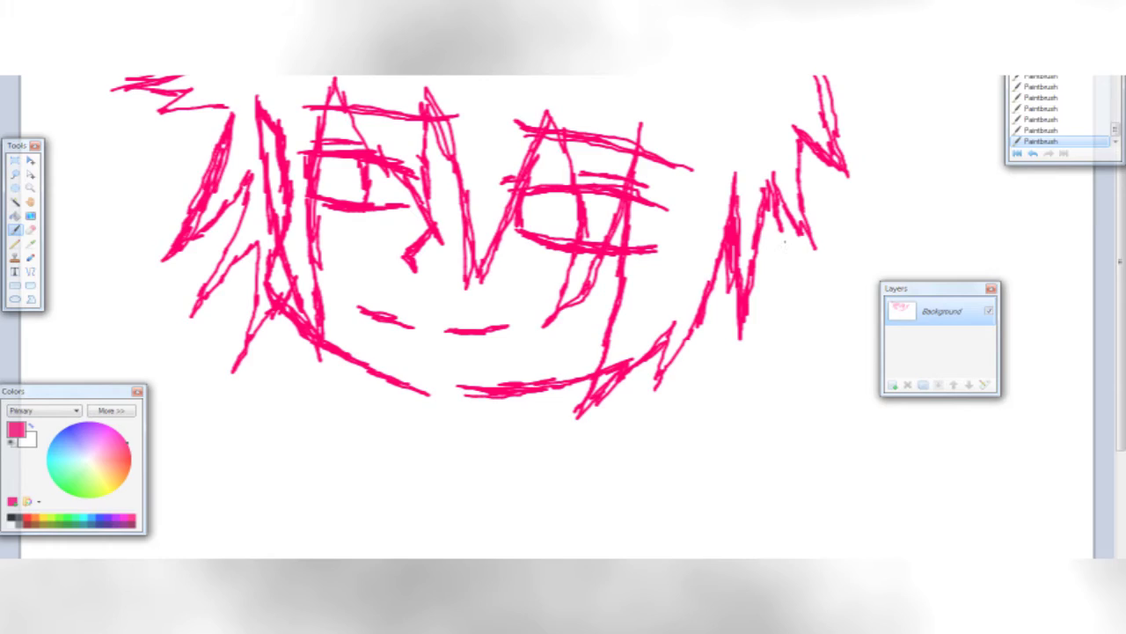
pyautogui.scroll(1, 808, 244)
pyautogui.moveTo(488, 310); pyautogui.dragTo(447, 374)
pyautogui.moveTo(506, 350); pyautogui.dragTo(623, 352)
pyautogui.moveTo(614, 326); pyautogui.dragTo(593, 348)
pyautogui.moveTo(643, 304); pyautogui.dragTo(655, 352)
pyautogui.moveTo(679, 302); pyautogui.dragTo(625, 396)
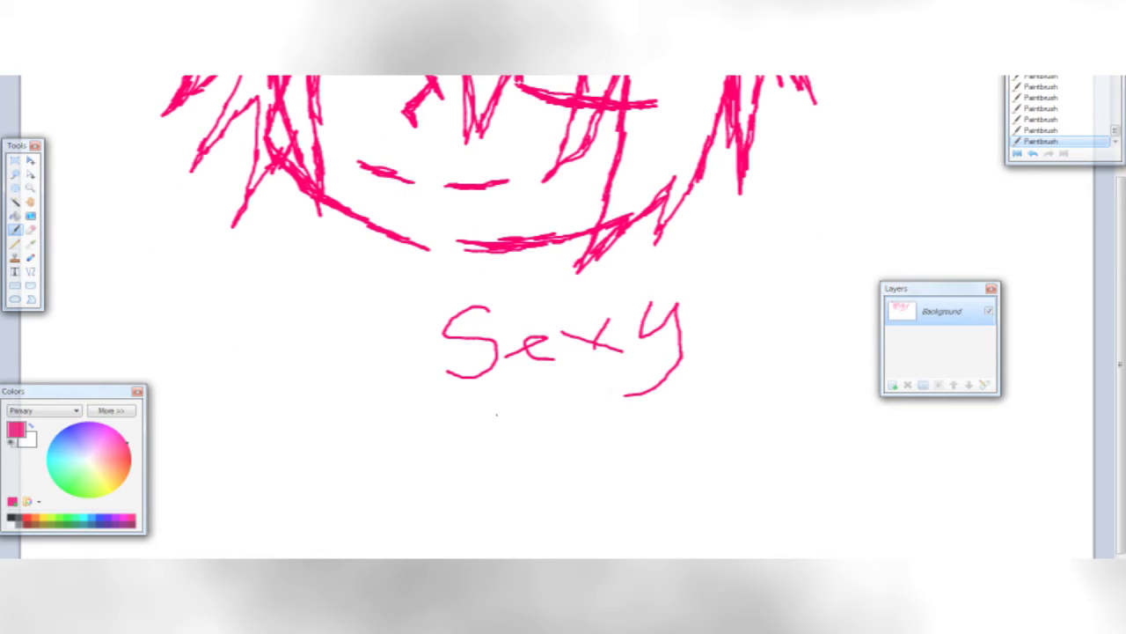
# Add slanted dashes, an arrow and a curved smile stroke beneath the handwritten word.
pyautogui.moveTo(475, 422); pyautogui.dragTo(521, 440)
pyautogui.moveTo(500, 415); pyautogui.dragTo(583, 447)
pyautogui.moveTo(544, 407); pyautogui.dragTo(616, 422)
pyautogui.moveTo(512, 471); pyautogui.dragTo(549, 486)
pyautogui.moveTo(679, 398); pyautogui.dragTo(604, 399)
pyautogui.scroll(-1, 643, 413)
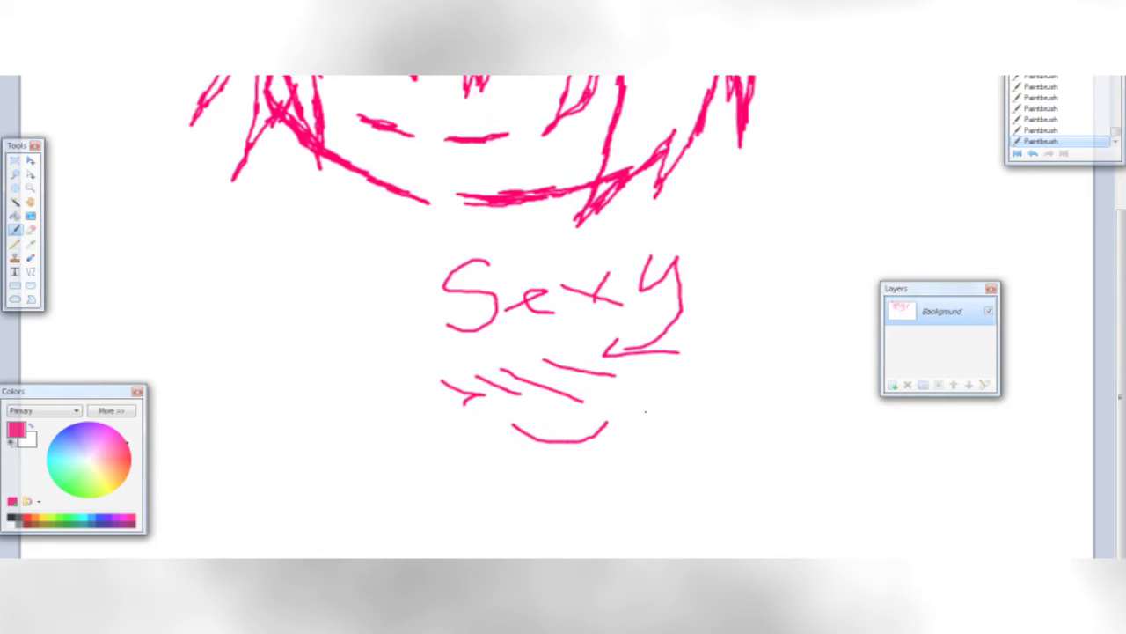
# Undo the handwriting, hair and facial features until only the original face outline is left.
pyautogui.scroll(3, 643, 413)
pyautogui.hotkey('ctrl', 'z')
pyautogui.hotkey('ctrl', 'z')
pyautogui.hotkey('ctrl', 'z')
pyautogui.hotkey('ctrl', 'z')
pyautogui.hotkey('ctrl', 'z')
pyautogui.hotkey('ctrl', 'z')
pyautogui.hotkey('ctrl', 'z')
pyautogui.hotkey('ctrl', 'z')
pyautogui.hotkey('ctrl', 'z')
pyautogui.hotkey('ctrl', 'z')
pyautogui.hotkey('ctrl', 'z')
pyautogui.hotkey('ctrl', 'z')
pyautogui.hotkey('ctrl', 'z')
pyautogui.scroll(1, 581, 168)
pyautogui.scroll(-2, 581, 167)
pyautogui.scroll(-1, 581, 167)
pyautogui.hotkey('ctrl', 'z')
pyautogui.hotkey('ctrl', 'z')
pyautogui.hotkey('ctrl', 'z')
pyautogui.hotkey('ctrl', 'z')
pyautogui.hotkey('ctrl', 'z')
pyautogui.hotkey('ctrl', 'z')
pyautogui.hotkey('ctrl', 'z')
pyautogui.hotkey('ctrl', 'z')
pyautogui.hotkey('ctrl', 'z')
pyautogui.hotkey('ctrl', 'z')
pyautogui.hotkey('ctrl', 'z')
pyautogui.hotkey('ctrl', 'z')
pyautogui.hotkey('ctrl', 'z')
pyautogui.hotkey('ctrl', 'z')
pyautogui.hotkey('ctrl', 'z')
pyautogui.hotkey('ctrl', 'z')
pyautogui.hotkey('ctrl', 'z')
pyautogui.hotkey('ctrl', 'z')
pyautogui.hotkey('ctrl', 'z')
pyautogui.hotkey('ctrl', 'z')
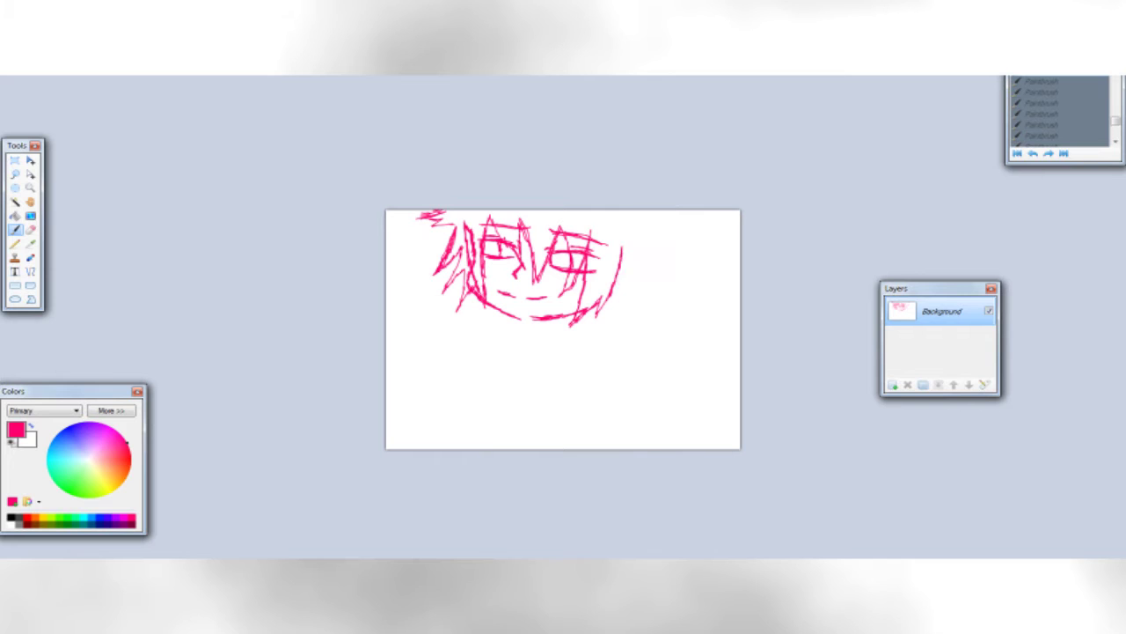
pyautogui.scroll(3, 528, 264)
# Draw arched upper eyelid lines for both eyes with the Paintbrush.
pyautogui.click(14, 229)
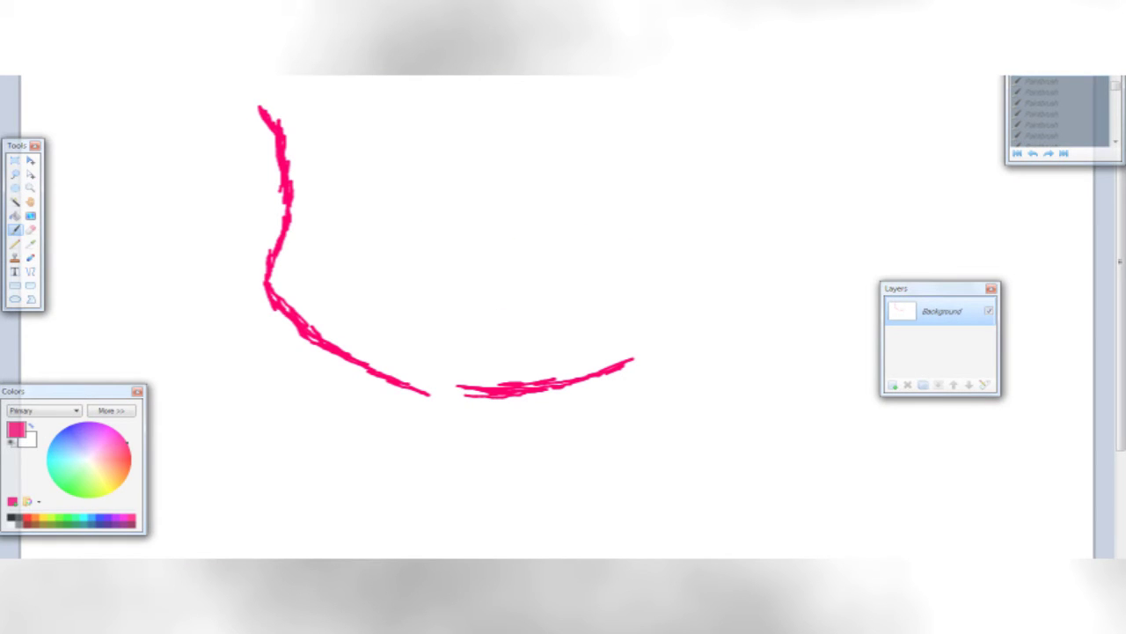
pyautogui.moveTo(310, 128); pyautogui.dragTo(410, 130)
pyautogui.hotkey('ctrl', 'z')
pyautogui.moveTo(533, 138); pyautogui.dragTo(656, 155)
# Draw a small angled nose and a curved, pouting mouth with its ends hooked under.
pyautogui.moveTo(438, 211); pyautogui.dragTo(420, 236)
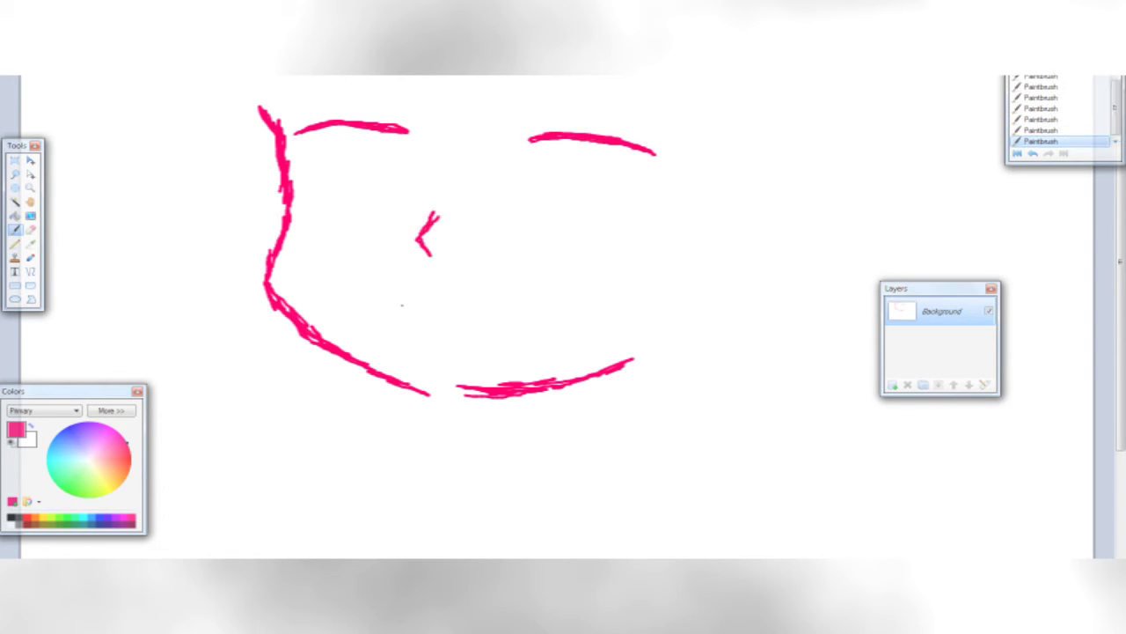
pyautogui.hotkey('ctrl', 'z')
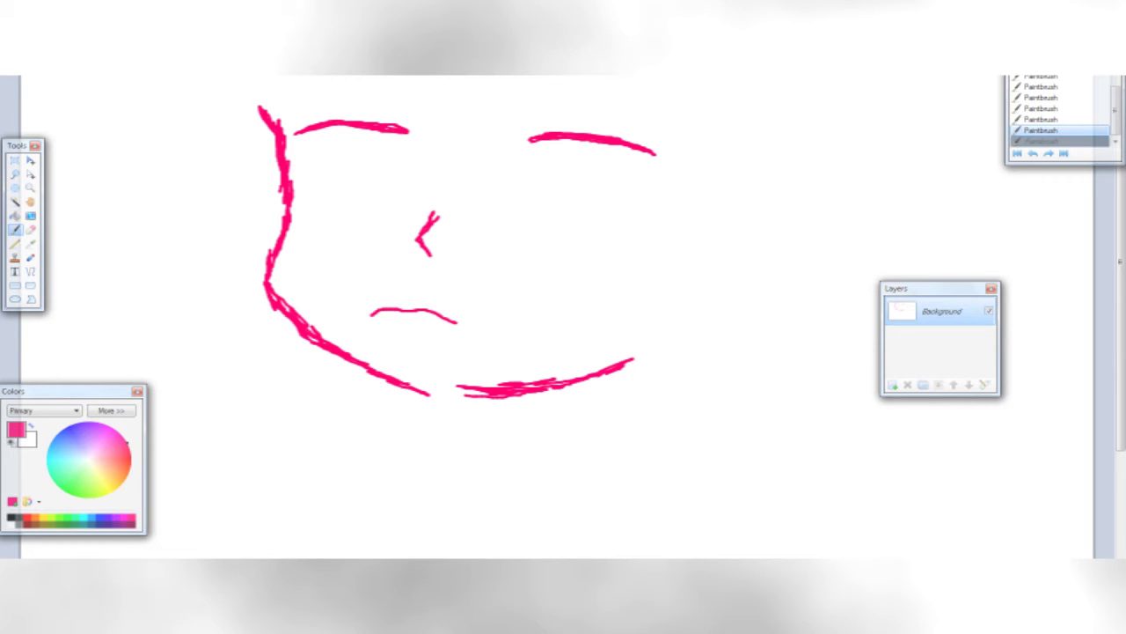
pyautogui.moveTo(456, 322); pyautogui.dragTo(433, 335)
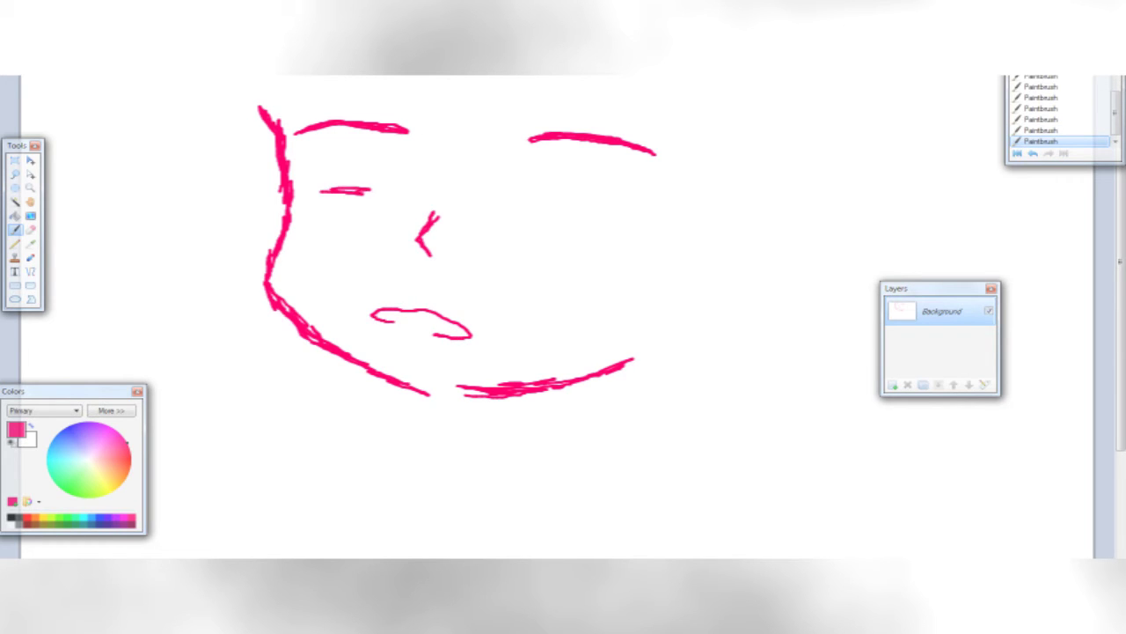
# Draw the lower eyelid lines and a small round pupil in each eye.
pyautogui.moveTo(521, 213)
pyautogui.mouseDown()
pyautogui.moveTo(660, 231)
pyautogui.moveTo(546, 223)
pyautogui.mouseUp()
pyautogui.hotkey('ctrl', 'z')
pyautogui.moveTo(331, 151); pyautogui.dragTo(329, 153)
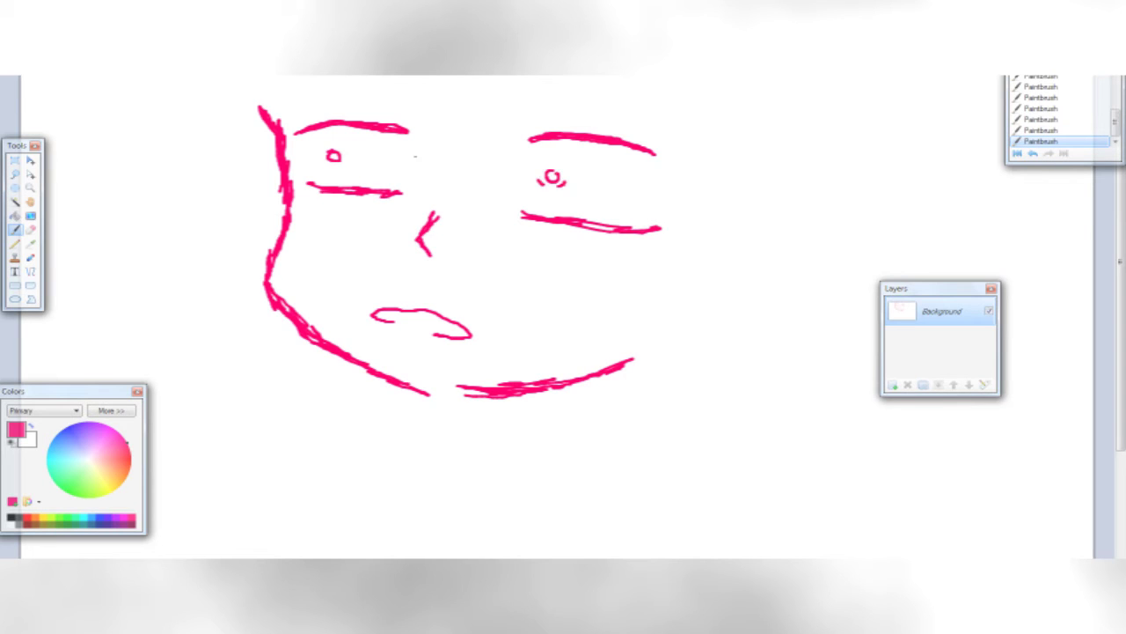
# Add bag lines beneath both eyes, undoing the strokes that miss.
pyautogui.moveTo(366, 207); pyautogui.dragTo(384, 207)
pyautogui.moveTo(323, 209)
pyautogui.mouseDown()
pyautogui.moveTo(427, 220)
pyautogui.moveTo(343, 215)
pyautogui.moveTo(379, 211)
pyautogui.mouseUp()
pyautogui.hotkey('ctrl', 'z')
pyautogui.hotkey('ctrl', 'z')
pyautogui.hotkey('ctrl', 'z')
pyautogui.moveTo(520, 239); pyautogui.dragTo(696, 289)
pyautogui.hotkey('ctrl', 'z')
pyautogui.moveTo(526, 235); pyautogui.dragTo(618, 261)
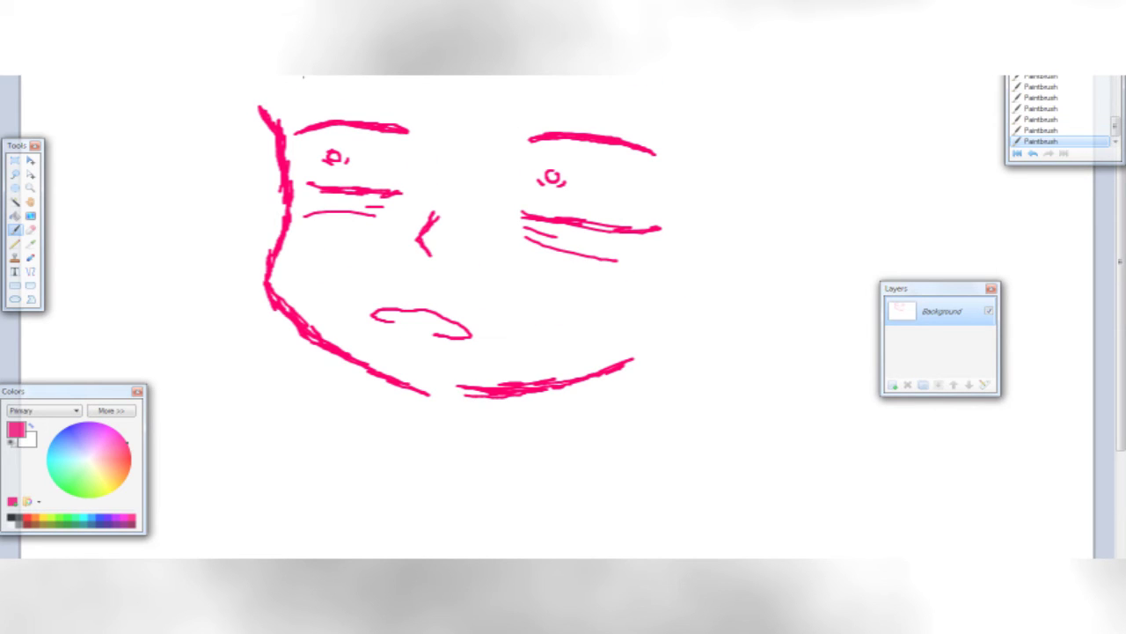
# Draw the eyebrow, jagged bangs over the eyes and long spiky hair around the face in pink with the Paintbrush.
pyautogui.moveTo(500, 76); pyautogui.dragTo(680, 128)
pyautogui.moveTo(336, 86)
pyautogui.mouseDown()
pyautogui.moveTo(308, 155)
pyautogui.moveTo(280, 444)
pyautogui.mouseUp()
pyautogui.moveTo(334, 92)
pyautogui.mouseDown()
pyautogui.moveTo(364, 158)
pyautogui.moveTo(419, 230)
pyautogui.mouseUp()
pyautogui.moveTo(410, 123)
pyautogui.mouseDown()
pyautogui.moveTo(489, 150)
pyautogui.moveTo(575, 216)
pyautogui.moveTo(577, 441)
pyautogui.moveTo(866, 167)
pyautogui.moveTo(840, 77)
pyautogui.mouseUp()
pyautogui.moveTo(231, 414)
pyautogui.mouseDown()
pyautogui.moveTo(280, 401)
pyautogui.moveTo(211, 199)
pyautogui.moveTo(168, 118)
pyautogui.moveTo(188, 78)
pyautogui.mouseUp()
pyautogui.scroll(-3, 188, 105)
# Paint over the face outline beyond the inner hair strand in white, undoing the first attempt with the Eraser.
pyautogui.click(31, 229)
pyautogui.click(161, 46)
pyautogui.click(130, 302)
pyautogui.click(89, 459)
pyautogui.moveTo(278, 97); pyautogui.dragTo(278, 74)
pyautogui.scroll(3, 220, 193)
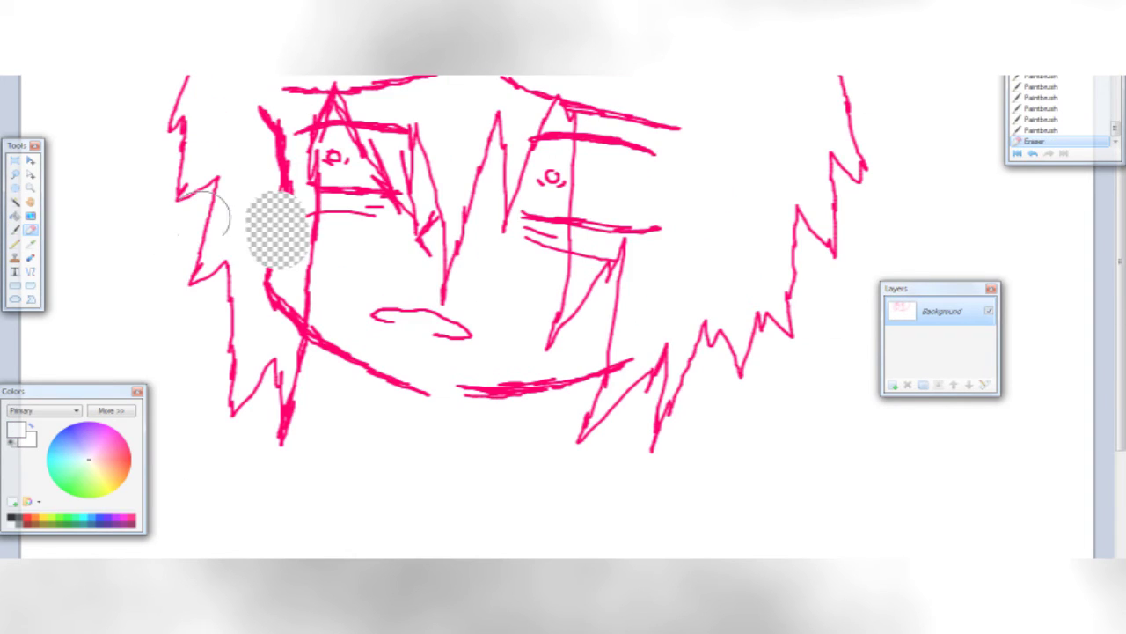
pyautogui.hotkey('ctrl', 'z')
pyautogui.click(15, 230)
pyautogui.moveTo(246, 119)
pyautogui.mouseDown()
pyautogui.moveTo(261, 200)
pyautogui.moveTo(239, 271)
pyautogui.moveTo(287, 318)
pyautogui.mouseUp()
# Write "Shock! :O" in magenta freehand lettering beneath the chin.
pyautogui.click(161, 46)
pyautogui.click(136, 139)
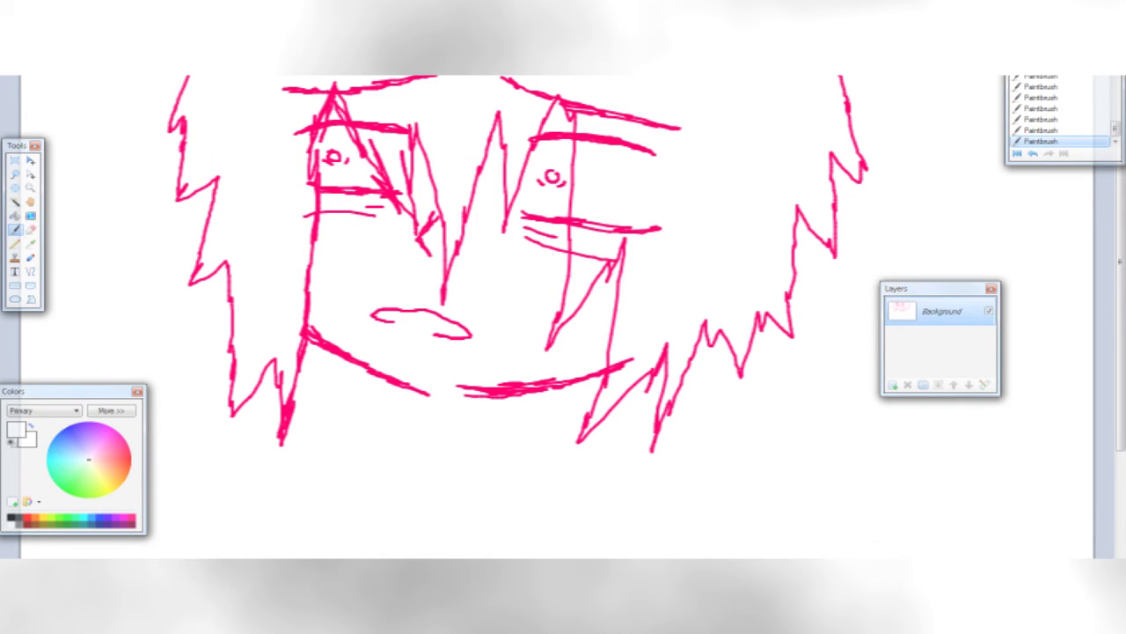
pyautogui.click(114, 429)
pyautogui.click(161, 46)
pyautogui.click(137, 83)
pyautogui.moveTo(367, 431); pyautogui.dragTo(346, 457)
pyautogui.moveTo(398, 426); pyautogui.dragTo(412, 470)
pyautogui.moveTo(429, 452); pyautogui.dragTo(434, 467)
pyautogui.moveTo(466, 442); pyautogui.dragTo(475, 462)
pyautogui.moveTo(511, 437); pyautogui.dragTo(568, 466)
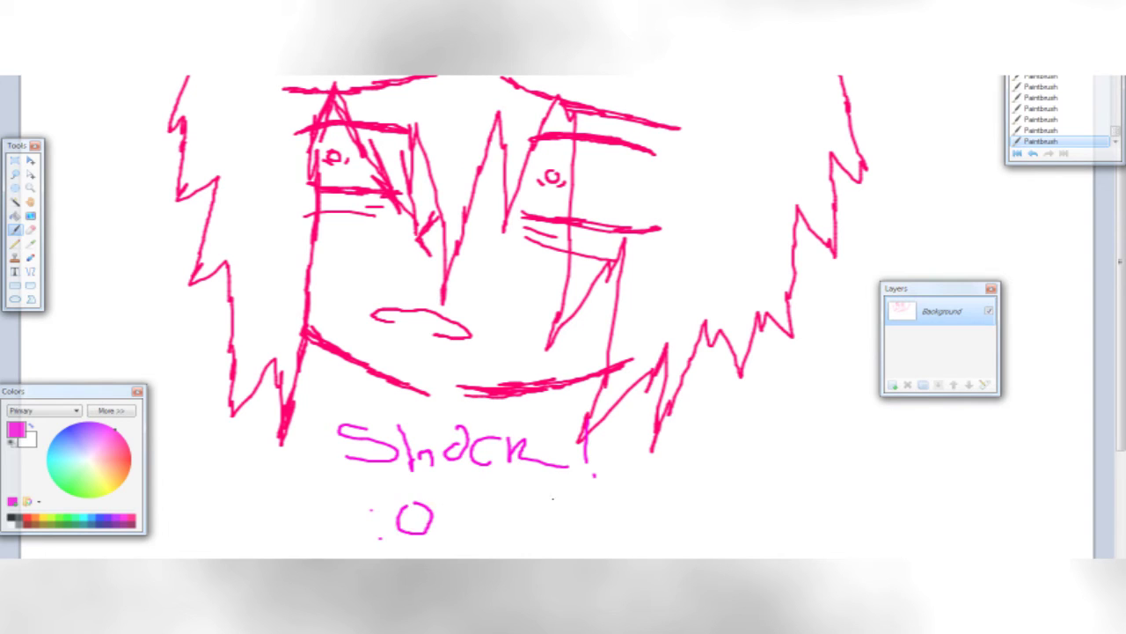
# Undo the lettering, hair, facial features and face outline until the canvas is blank.
pyautogui.hotkey('ctrl', 'z')
pyautogui.hotkey('ctrl', 'z')
pyautogui.hotkey('ctrl', 'z')
pyautogui.hotkey('ctrl', 'z')
pyautogui.hotkey('ctrl', 'z')
pyautogui.hotkey('ctrl', 'z')
pyautogui.hotkey('ctrl', 'z')
pyautogui.hotkey('ctrl', 'z')
pyautogui.hotkey('ctrl', 'z')
pyautogui.hotkey('ctrl', 'z')
pyautogui.hotkey('ctrl', 'z')
pyautogui.hotkey('ctrl', 'z')
pyautogui.hotkey('ctrl', 'z')
pyautogui.hotkey('ctrl', 'z')
pyautogui.hotkey('ctrl', 'z')
pyautogui.hotkey('ctrl', 'z')
pyautogui.hotkey('ctrl', 'z')
pyautogui.hotkey('ctrl', 'z')
pyautogui.hotkey('ctrl', 'z')
pyautogui.hotkey('ctrl', 'z')
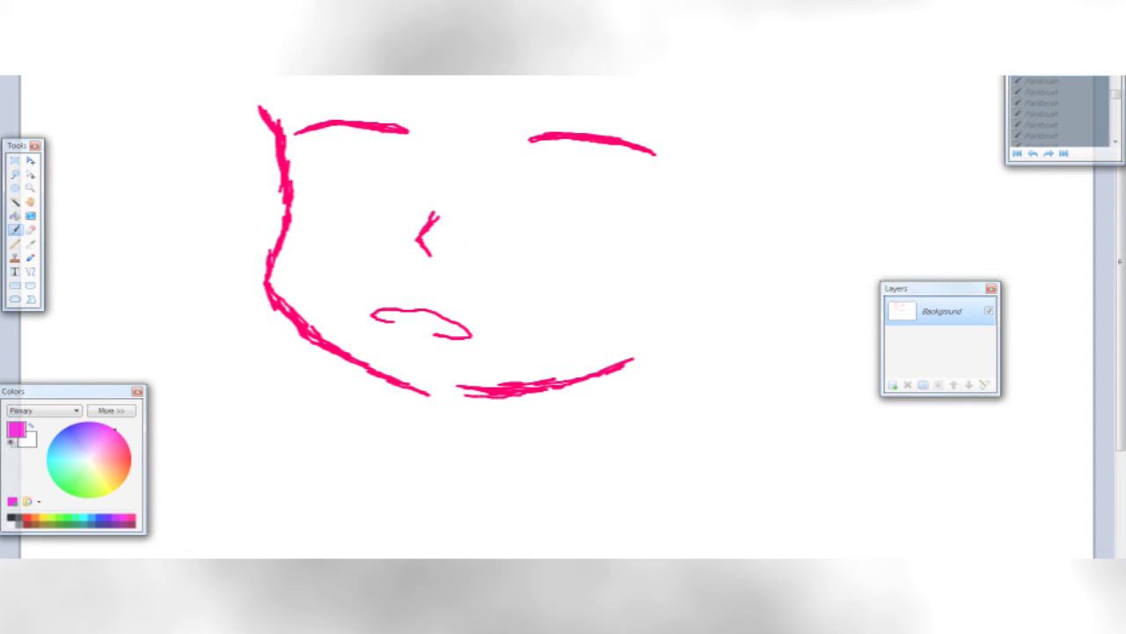
pyautogui.hotkey('ctrl', 'z')
pyautogui.hotkey('ctrl', 'z')
pyautogui.hotkey('ctrl', 'z')
pyautogui.hotkey('ctrl', 'z')
pyautogui.hotkey('ctrl', 'z')
pyautogui.hotkey('ctrl', 'z')
pyautogui.hotkey('ctrl', 'z')
pyautogui.hotkey('ctrl', 'z')
pyautogui.click(27, 518)
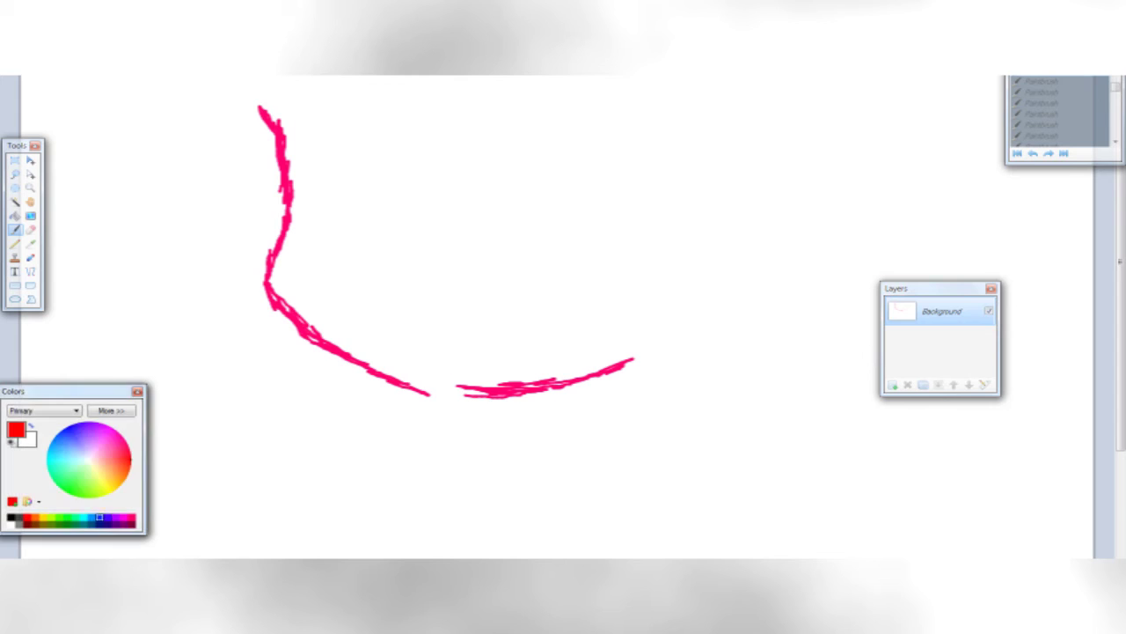
pyautogui.hotkey('ctrl', 'z')
pyautogui.hotkey('ctrl', 'z')
pyautogui.hotkey('ctrl', 'z')
pyautogui.hotkey('ctrl', 'z')
pyautogui.hotkey('ctrl', 'z')
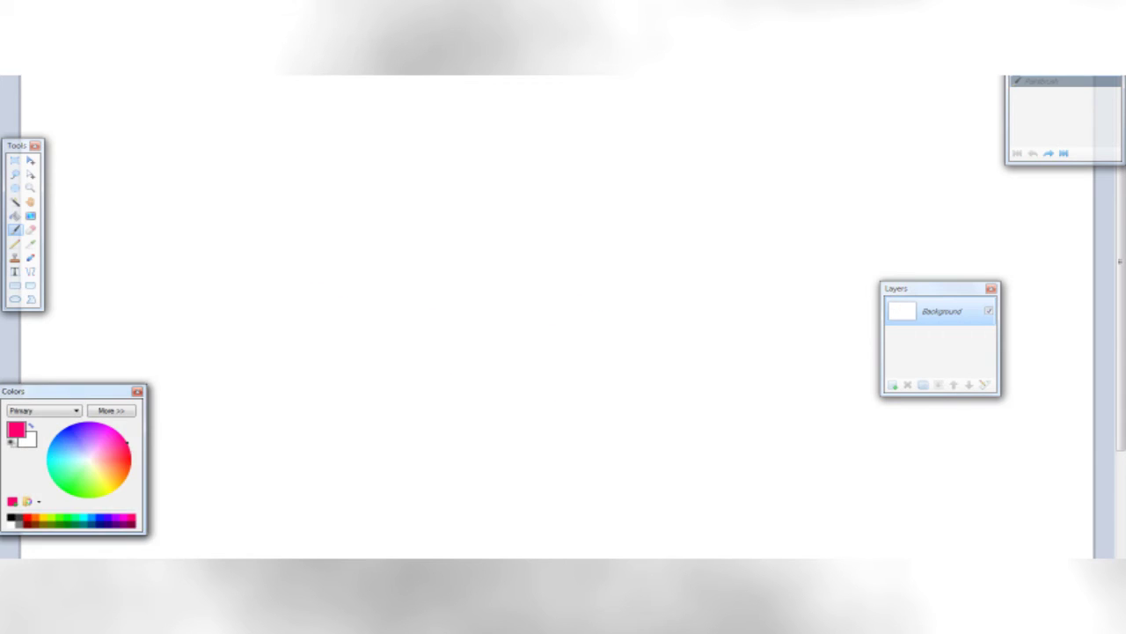
# Doodle a small black smiling face with a curved jaw, square open mouth and two arched closed eyes.
pyautogui.moveTo(511, 274); pyautogui.dragTo(569, 204)
pyautogui.hotkey('ctrl', 'z')
pyautogui.moveTo(455, 243)
pyautogui.mouseDown()
pyautogui.moveTo(456, 258)
pyautogui.moveTo(539, 266)
pyautogui.moveTo(500, 271)
pyautogui.mouseUp()
pyautogui.moveTo(471, 265)
pyautogui.mouseDown()
pyautogui.moveTo(469, 283)
pyautogui.moveTo(499, 290)
pyautogui.mouseUp()
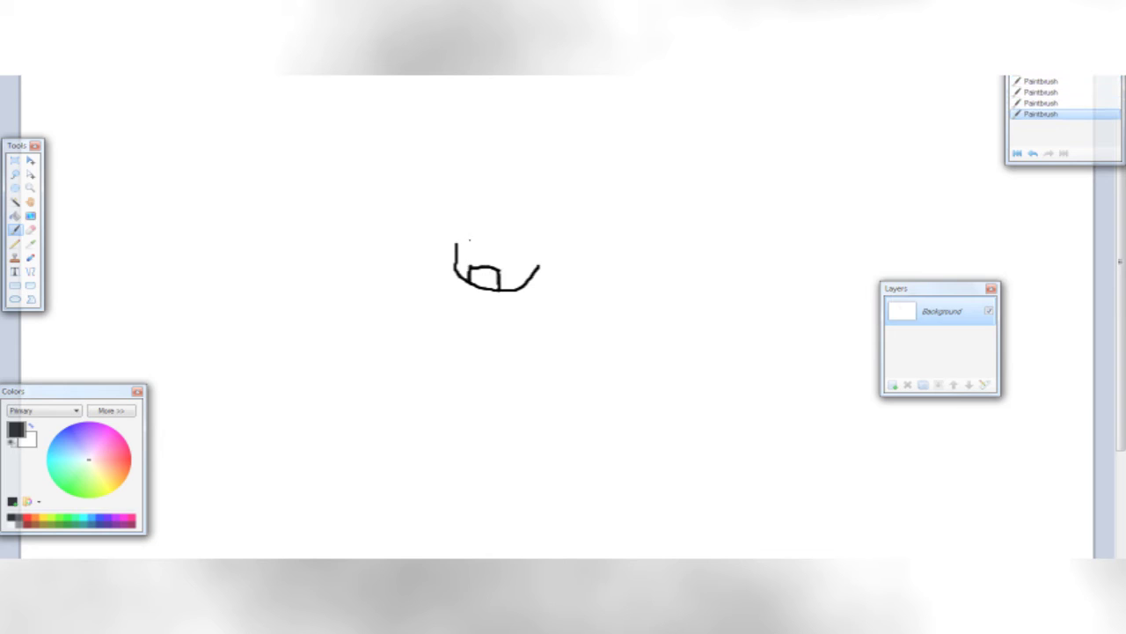
pyautogui.moveTo(465, 248); pyautogui.dragTo(484, 245)
pyautogui.moveTo(503, 246); pyautogui.dragTo(521, 247)
# Add a raised arm and a lowered arm to the small doodled figure, undoing strokes that miss.
pyautogui.moveTo(458, 264)
pyautogui.mouseDown()
pyautogui.moveTo(438, 239)
pyautogui.moveTo(448, 282)
pyautogui.mouseUp()
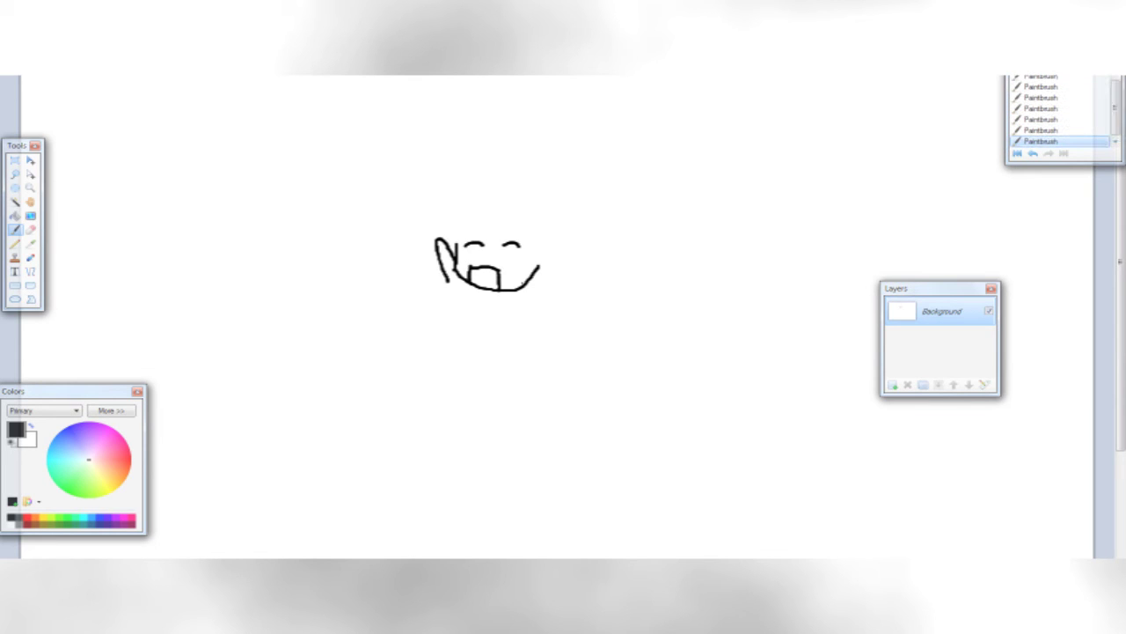
pyautogui.hotkey('ctrl', 'z')
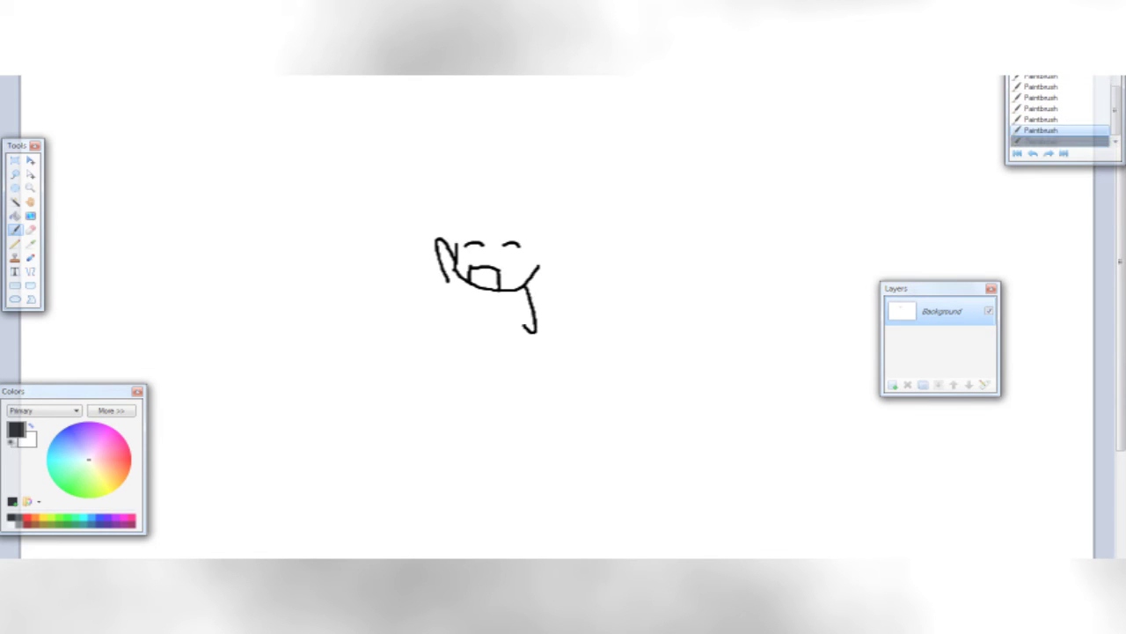
pyautogui.moveTo(513, 303); pyautogui.dragTo(528, 331)
pyautogui.hotkey('ctrl', 'z')
pyautogui.hotkey('ctrl', 'z')
# Draw the doodled figure's body with two sides and a closed bottom edge, undoing the first version, and add a stroke around the head.
pyautogui.moveTo(514, 304); pyautogui.dragTo(521, 359)
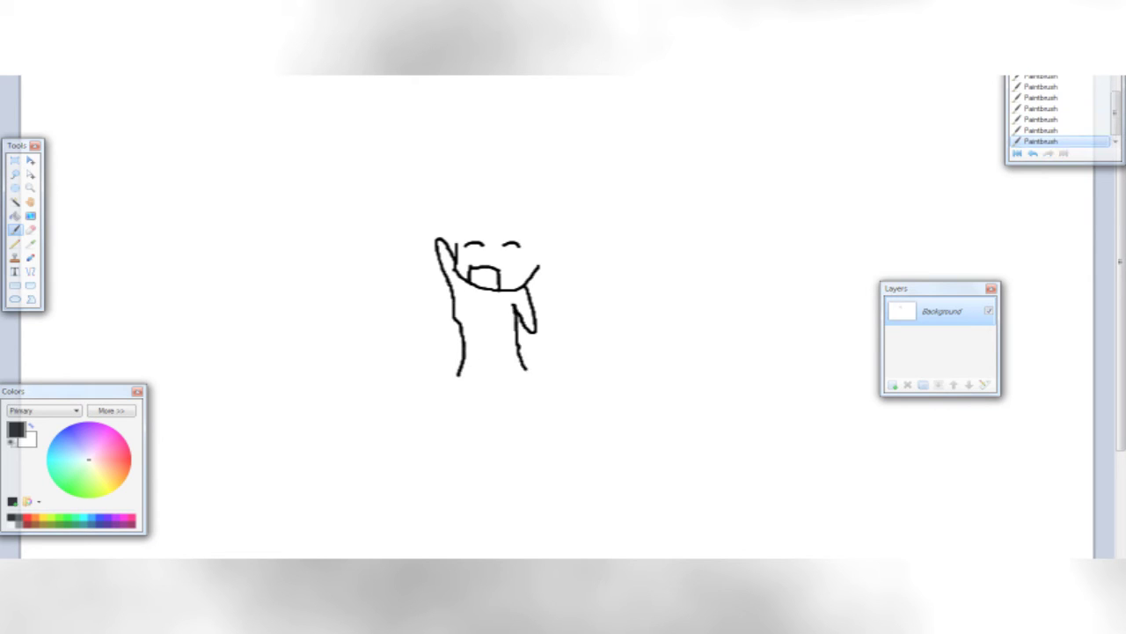
pyautogui.hotkey('ctrl', 'z')
pyautogui.hotkey('ctrl', 'z')
pyautogui.moveTo(451, 279); pyautogui.dragTo(446, 363)
pyautogui.moveTo(515, 310); pyautogui.dragTo(527, 354)
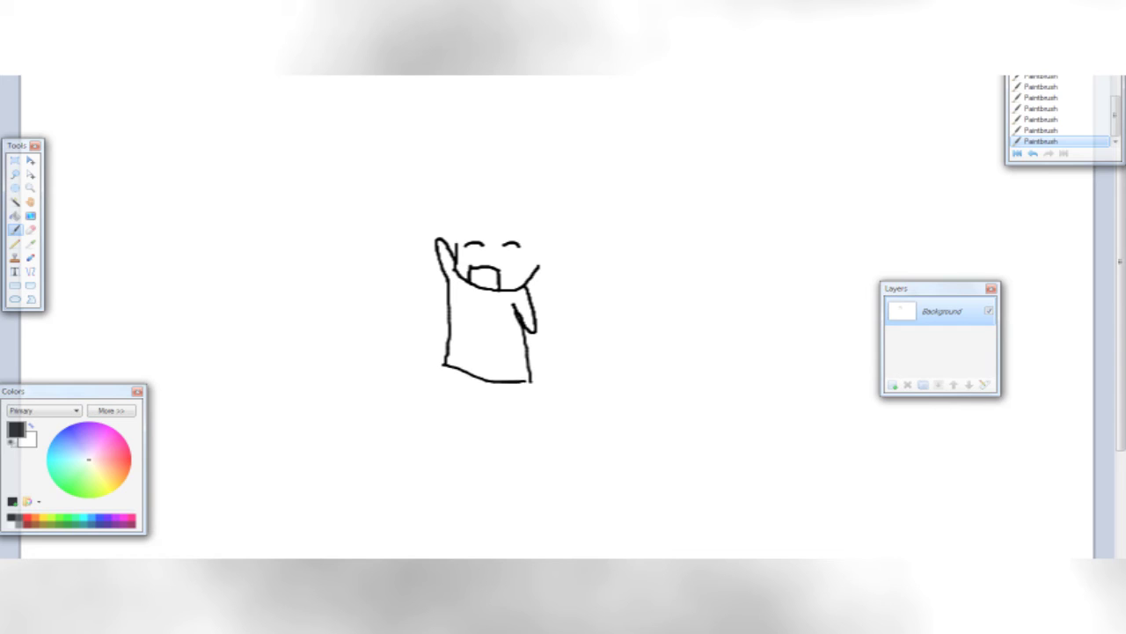
pyautogui.moveTo(475, 227)
pyautogui.mouseDown()
pyautogui.moveTo(510, 309)
pyautogui.moveTo(545, 278)
pyautogui.mouseUp()
# Undo the whole doodled figure until the canvas is blank.
pyautogui.hotkey('ctrl', 'z')
pyautogui.hotkey('ctrl', 'z')
pyautogui.hotkey('ctrl', 'z')
pyautogui.hotkey('ctrl', 'z')
pyautogui.hotkey('ctrl', 'z')
pyautogui.hotkey('ctrl', 'z')
pyautogui.hotkey('ctrl', 'z')
pyautogui.hotkey('ctrl', 'z')
pyautogui.hotkey('ctrl', 'z')
pyautogui.hotkey('ctrl', 'z')
pyautogui.hotkey('ctrl', 'z')
pyautogui.hotkey('ctrl', 'z')
pyautogui.hotkey('ctrl', 'z')
# Draw a black cheek and curved jaw outline with a wide open mouth inside, undoing the failed starts.
pyautogui.moveTo(335, 343)
pyautogui.mouseDown()
pyautogui.moveTo(331, 392)
pyautogui.moveTo(392, 418)
pyautogui.moveTo(530, 411)
pyautogui.moveTo(328, 406)
pyautogui.mouseUp()
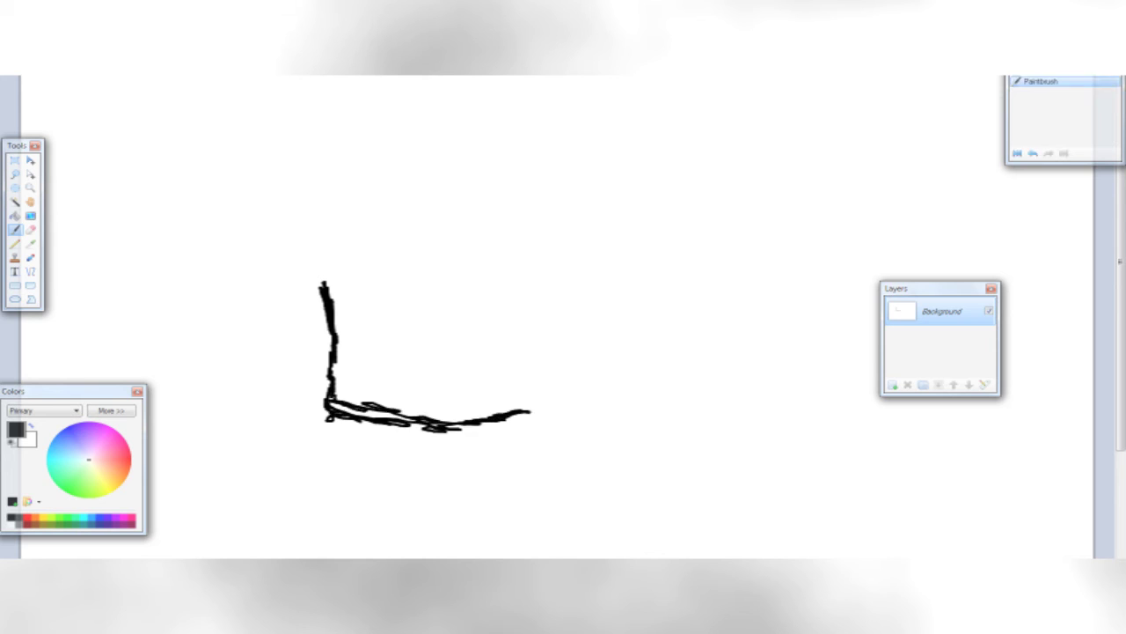
pyautogui.hotkey('ctrl', 'z')
pyautogui.moveTo(407, 305); pyautogui.dragTo(416, 357)
pyautogui.hotkey('ctrl', 'z')
pyautogui.moveTo(382, 277); pyautogui.dragTo(399, 330)
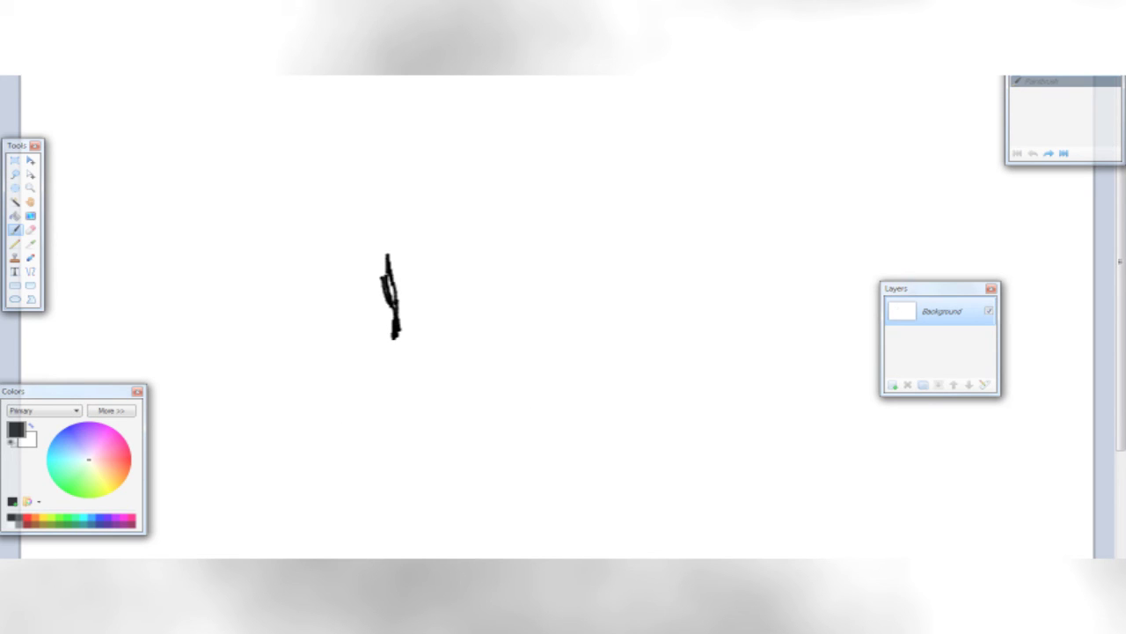
pyautogui.moveTo(389, 374)
pyautogui.mouseDown()
pyautogui.moveTo(565, 428)
pyautogui.moveTo(640, 400)
pyautogui.moveTo(397, 394)
pyautogui.mouseUp()
pyautogui.moveTo(382, 246)
pyautogui.mouseDown()
pyautogui.moveTo(409, 394)
pyautogui.moveTo(427, 405)
pyautogui.mouseUp()
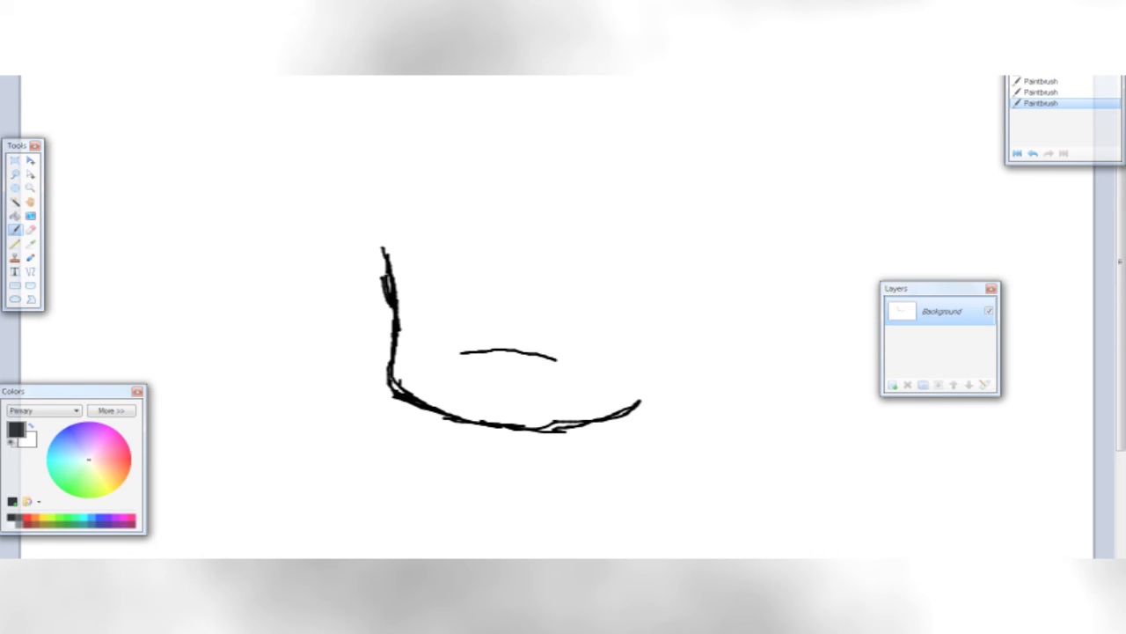
pyautogui.moveTo(461, 354); pyautogui.dragTo(463, 393)
pyautogui.moveTo(558, 360); pyautogui.dragTo(528, 401)
# Draw a thick arched closed eyelid beside the cheek outline, undoing the flatter stroke.
pyautogui.click(30, 189)
pyautogui.click(458, 259)
pyautogui.press('b')
pyautogui.moveTo(484, 354); pyautogui.dragTo(606, 351)
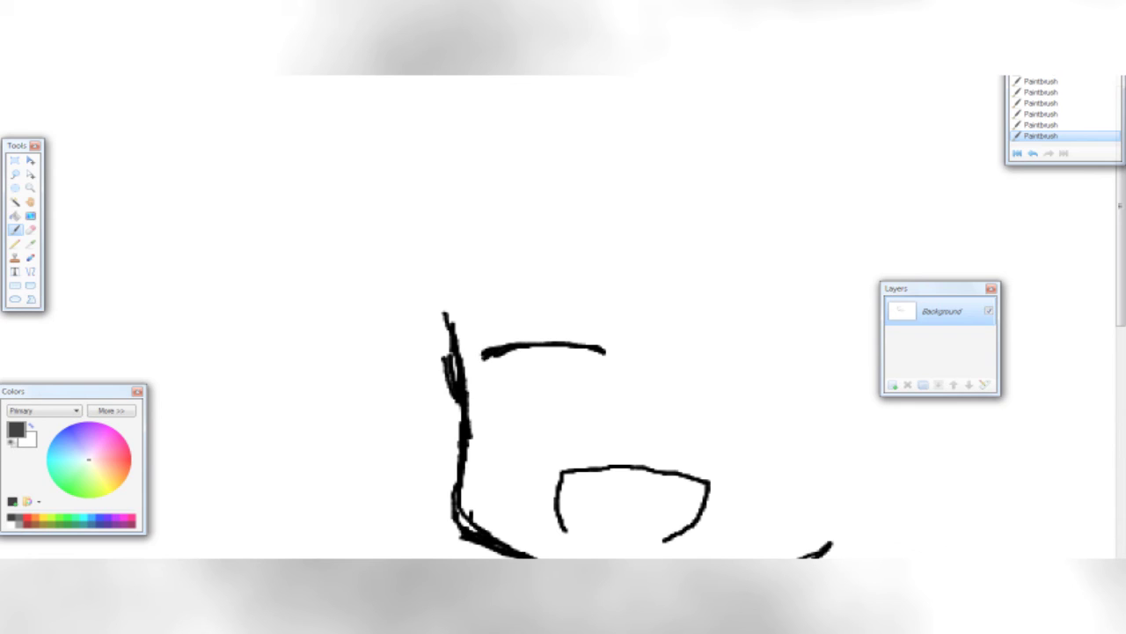
pyautogui.moveTo(529, 345); pyautogui.dragTo(602, 349)
pyautogui.hotkey('ctrl', 'z')
pyautogui.moveTo(488, 355)
pyautogui.mouseDown()
pyautogui.moveTo(596, 340)
pyautogui.moveTo(486, 354)
pyautogui.mouseUp()
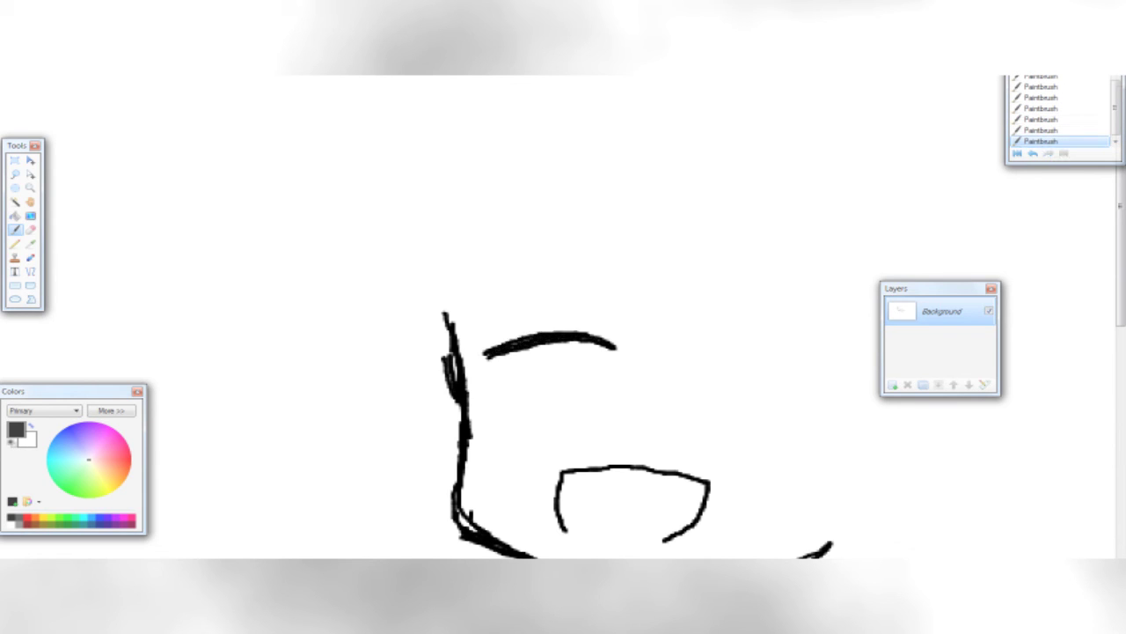
# Draw the second closed eye as a downward-sloping arc with short lashes at its outer corner.
pyautogui.scroll(-1, 607, 348)
pyautogui.scroll(1, 607, 347)
pyautogui.hscroll(2, 607, 347)
pyautogui.moveTo(602, 354); pyautogui.dragTo(723, 392)
pyautogui.moveTo(723, 392)
pyautogui.mouseDown()
pyautogui.moveTo(630, 343)
pyautogui.moveTo(718, 384)
pyautogui.mouseUp()
pyautogui.hotkey('ctrl', 'z')
pyautogui.moveTo(718, 383)
pyautogui.mouseDown()
pyautogui.moveTo(593, 353)
pyautogui.moveTo(710, 392)
pyautogui.mouseUp()
pyautogui.hotkey('ctrl', 'z')
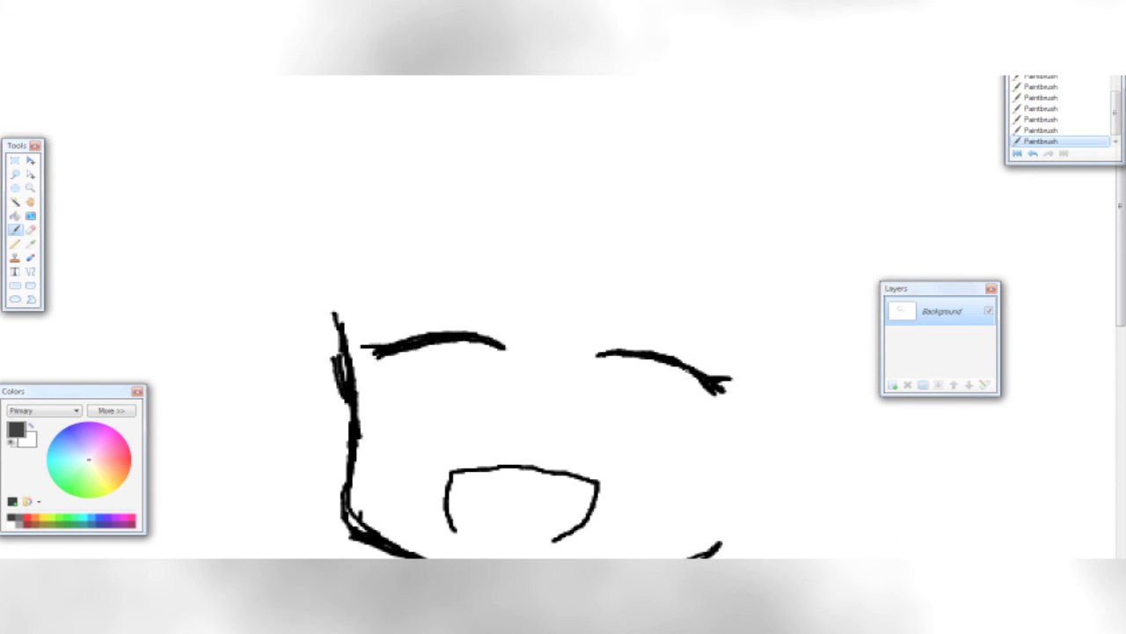
# Draw thin arched eyebrows above both closed eyes.
pyautogui.scroll(-2, 563, 352)
pyautogui.moveTo(352, 188); pyautogui.dragTo(490, 195)
pyautogui.moveTo(606, 204); pyautogui.dragTo(765, 225)
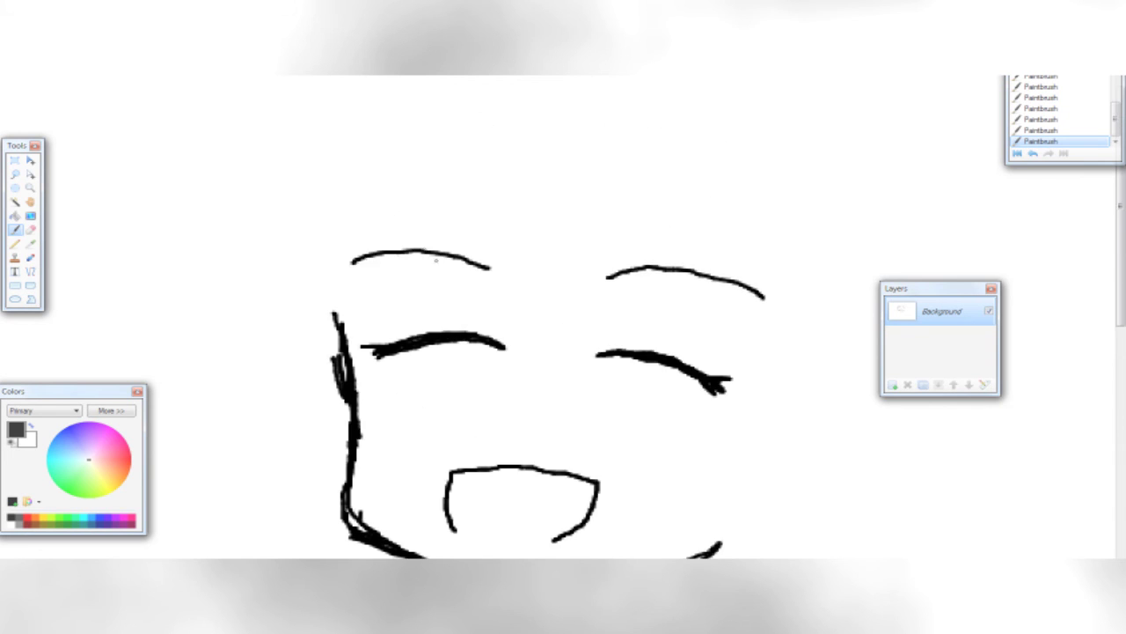
# Draw pointed bangs across the forehead and long side locks ending below the jaw, undoing strokes that miss.
pyautogui.moveTo(482, 140); pyautogui.dragTo(560, 205)
pyautogui.hotkey('ctrl', 'z')
pyautogui.moveTo(502, 166)
pyautogui.mouseDown()
pyautogui.moveTo(622, 353)
pyautogui.moveTo(577, 210)
pyautogui.moveTo(429, 200)
pyautogui.mouseUp()
pyautogui.moveTo(430, 200)
pyautogui.mouseDown()
pyautogui.moveTo(416, 377)
pyautogui.moveTo(357, 271)
pyautogui.mouseUp()
pyautogui.moveTo(354, 250); pyautogui.dragTo(342, 517)
pyautogui.hotkey('ctrl', 'z')
pyautogui.moveTo(500, 165)
pyautogui.mouseDown()
pyautogui.moveTo(466, 333)
pyautogui.moveTo(407, 241)
pyautogui.moveTo(366, 493)
pyautogui.moveTo(359, 468)
pyautogui.mouseUp()
pyautogui.moveTo(576, 211)
pyautogui.mouseDown()
pyautogui.moveTo(691, 459)
pyautogui.moveTo(784, 403)
pyautogui.moveTo(799, 293)
pyautogui.mouseUp()
# Draw a scarf wrapped in two layers beneath the chin, undoing stray strokes.
pyautogui.scroll(-5, 563, 317)
pyautogui.moveTo(348, 240)
pyautogui.mouseDown()
pyautogui.moveTo(283, 303)
pyautogui.moveTo(645, 345)
pyautogui.moveTo(599, 291)
pyautogui.mouseUp()
pyautogui.moveTo(705, 269)
pyautogui.mouseDown()
pyautogui.moveTo(727, 347)
pyautogui.moveTo(667, 352)
pyautogui.mouseUp()
pyautogui.hotkey('ctrl', 'z')
pyautogui.moveTo(415, 346)
pyautogui.mouseDown()
pyautogui.moveTo(343, 398)
pyautogui.moveTo(406, 407)
pyautogui.mouseUp()
pyautogui.hotkey('ctrl', 'z')
pyautogui.moveTo(304, 328)
pyautogui.mouseDown()
pyautogui.moveTo(515, 392)
pyautogui.moveTo(658, 294)
pyautogui.mouseUp()
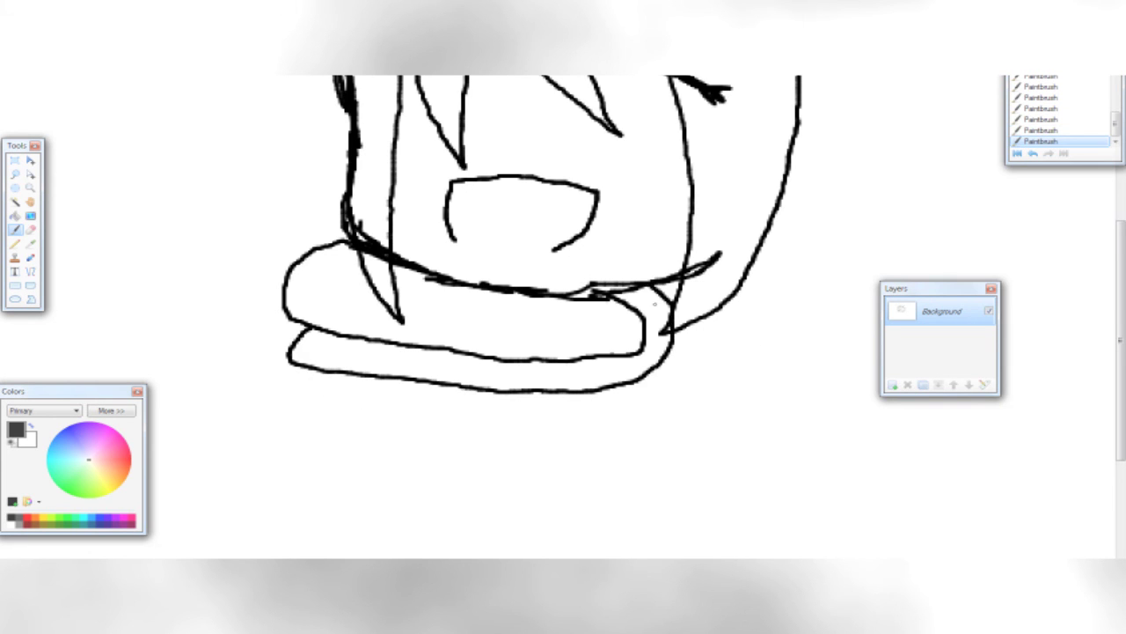
# Try another scarf stroke beneath the chin, and undo the scarf drawing.
pyautogui.scroll(2, 563, 317)
pyautogui.hotkey('ctrl', 'z')
pyautogui.moveTo(704, 346)
pyautogui.mouseDown()
pyautogui.moveTo(702, 443)
pyautogui.moveTo(337, 409)
pyautogui.mouseUp()
pyautogui.scroll(2, 427, 390)
pyautogui.scroll(-3, 605, 397)
pyautogui.hotkey('ctrl', 'z')
pyautogui.hotkey('ctrl', 'z')
pyautogui.scroll(4, 564, 317)
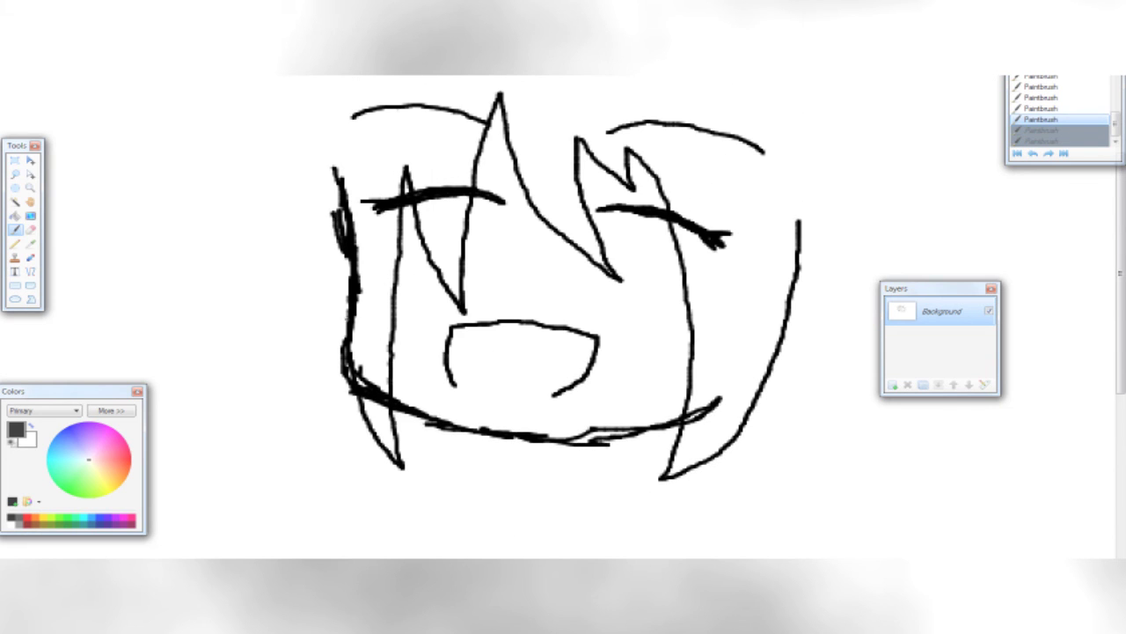
pyautogui.moveTo(258, 135); pyautogui.dragTo(298, 396)
pyautogui.hotkey('ctrl', 'z')
pyautogui.scroll(5, 297, 396)
pyautogui.moveTo(364, 109)
pyautogui.mouseDown()
pyautogui.moveTo(299, 208)
pyautogui.moveTo(271, 162)
pyautogui.moveTo(236, 232)
pyautogui.moveTo(225, 369)
pyautogui.mouseUp()
pyautogui.hotkey('ctrl', 'z')
# Try long vertical hair strokes to the left of the face, and undo them.
pyautogui.scroll(-4, 225, 369)
pyautogui.moveTo(226, 225); pyautogui.dragTo(233, 377)
pyautogui.scroll(-12, 264, 378)
pyautogui.moveTo(259, 78); pyautogui.dragTo(292, 557)
pyautogui.scroll(4, 291, 528)
pyautogui.scroll(4, 291, 352)
pyautogui.hotkey('ctrl', 'z')
pyautogui.hotkey('ctrl', 'z')
# Draw the outer edge of long hair down the left side of the face with overlapping vertical strokes.
pyautogui.scroll(4, 264, 352)
pyautogui.scroll(-2, 221, 317)
pyautogui.moveTo(220, 264); pyautogui.dragTo(211, 466)
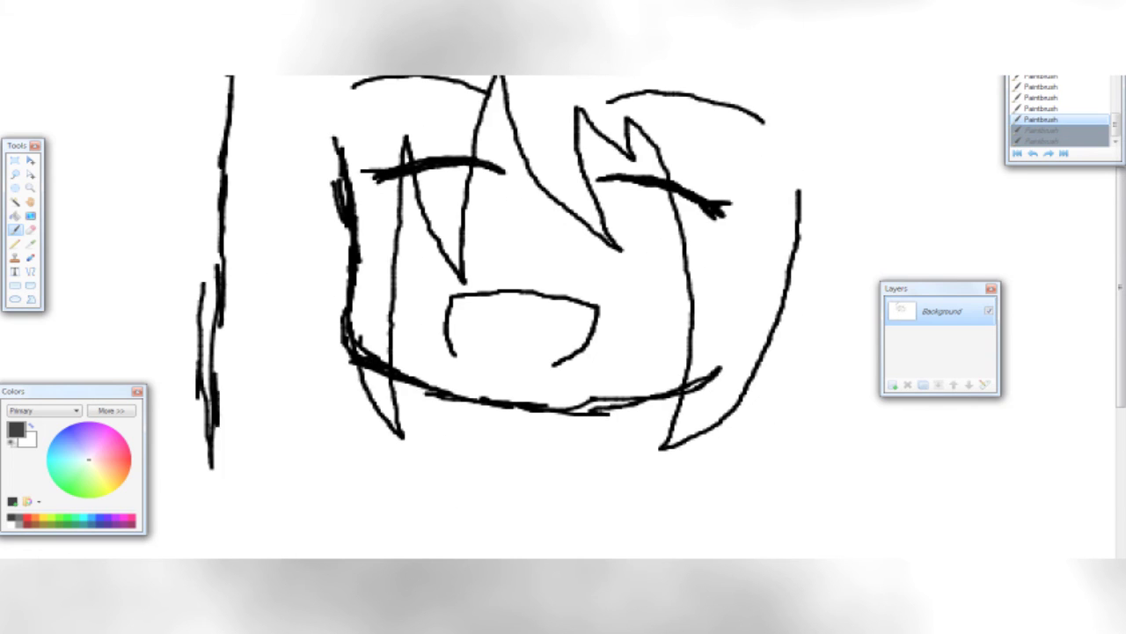
pyautogui.scroll(-6, 211, 396)
pyautogui.moveTo(223, 112); pyautogui.dragTo(209, 332)
pyautogui.moveTo(218, 290); pyautogui.dragTo(178, 447)
# Draw the rounded top of the hair as an arch above the face, curving down toward the right side.
pyautogui.scroll(10, 264, 352)
pyautogui.moveTo(387, 91)
pyautogui.mouseDown()
pyautogui.moveTo(618, 77)
pyautogui.moveTo(779, 109)
pyautogui.mouseUp()
pyautogui.moveTo(677, 79); pyautogui.dragTo(878, 180)
pyautogui.moveTo(832, 162); pyautogui.dragTo(915, 265)
# Draw the outer hair edge down the right side of the face and lengthen the left edge toward the canvas bottom.
pyautogui.moveTo(892, 231); pyautogui.dragTo(889, 368)
pyautogui.moveTo(890, 327); pyautogui.dragTo(867, 518)
pyautogui.scroll(-3, 866, 439)
pyautogui.moveTo(880, 300); pyautogui.dragTo(859, 532)
pyautogui.scroll(-1, 858, 493)
pyautogui.scroll(-4, 852, 439)
pyautogui.moveTo(183, 301); pyautogui.dragTo(156, 537)
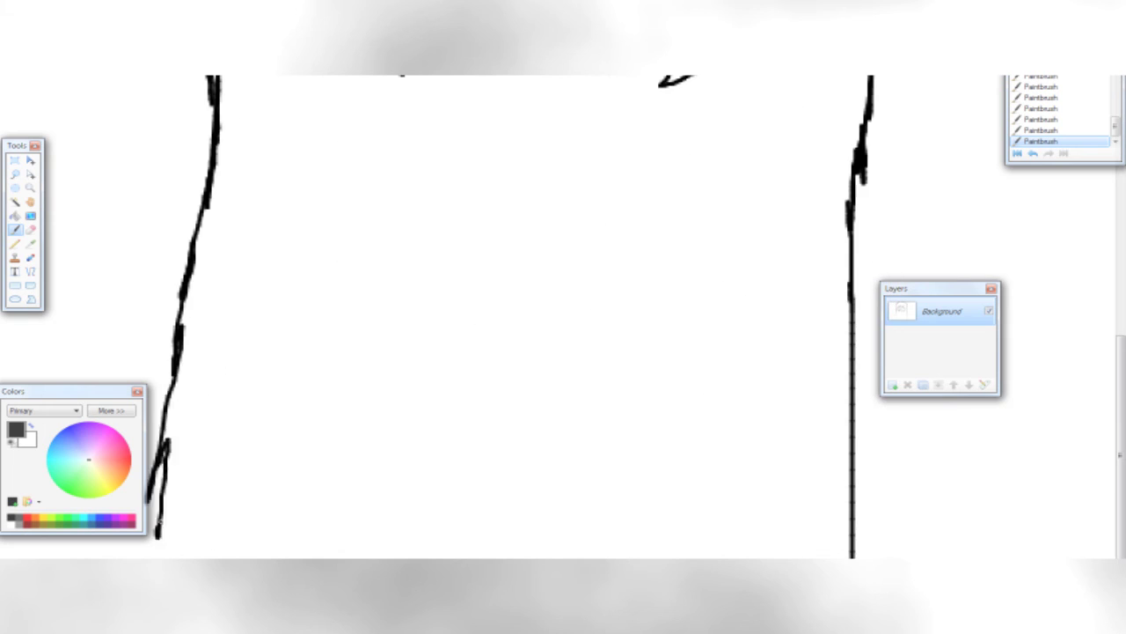
# Handwrite "TY 4 watching" on two lines beneath the face, between the long hair edges.
pyautogui.scroll(2, 563, 329)
pyautogui.scroll(-3, 563, 329)
pyautogui.moveTo(460, 434); pyautogui.dragTo(478, 443)
pyautogui.moveTo(477, 431)
pyautogui.mouseDown()
pyautogui.moveTo(475, 458)
pyautogui.moveTo(540, 434)
pyautogui.mouseUp()
pyautogui.moveTo(554, 444); pyautogui.dragTo(571, 459)
pyautogui.moveTo(563, 450); pyautogui.dragTo(578, 447)
pyautogui.moveTo(587, 445); pyautogui.dragTo(591, 461)
pyautogui.moveTo(596, 435); pyautogui.dragTo(645, 480)
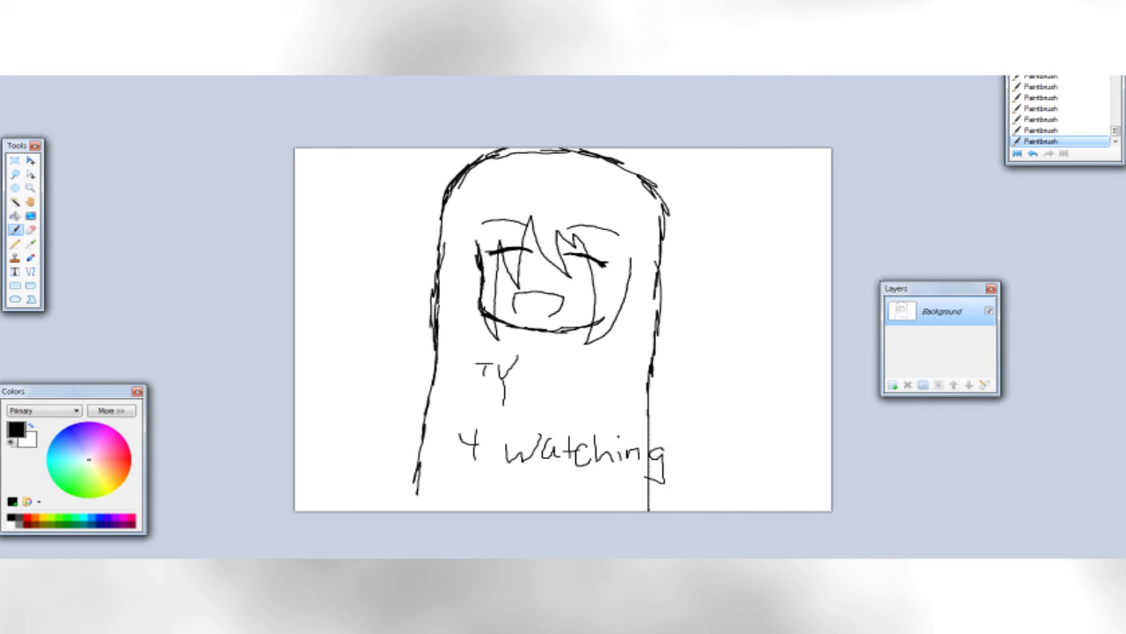
# Undo all the handwritten lettering beneath the face.
pyautogui.hotkey('ctrl', 'z')
pyautogui.hotkey('ctrl', 'z')
pyautogui.hotkey('ctrl', 'z')
pyautogui.hotkey('ctrl', 'z')
pyautogui.hotkey('ctrl', 'z')
pyautogui.hotkey('ctrl', 'z')
pyautogui.hotkey('ctrl', 'z')
pyautogui.hotkey('ctrl', 'z')
pyautogui.hotkey('ctrl', 'z')
pyautogui.hotkey('ctrl', 'z')
pyautogui.hotkey('ctrl', 'z')
pyautogui.hotkey('ctrl', 'z')
pyautogui.hotkey('ctrl', 'z')
pyautogui.hotkey('ctrl', 'z')
# Draw two short, nearly vertical strokes beneath the chin.
pyautogui.moveTo(512, 355); pyautogui.dragTo(517, 401)
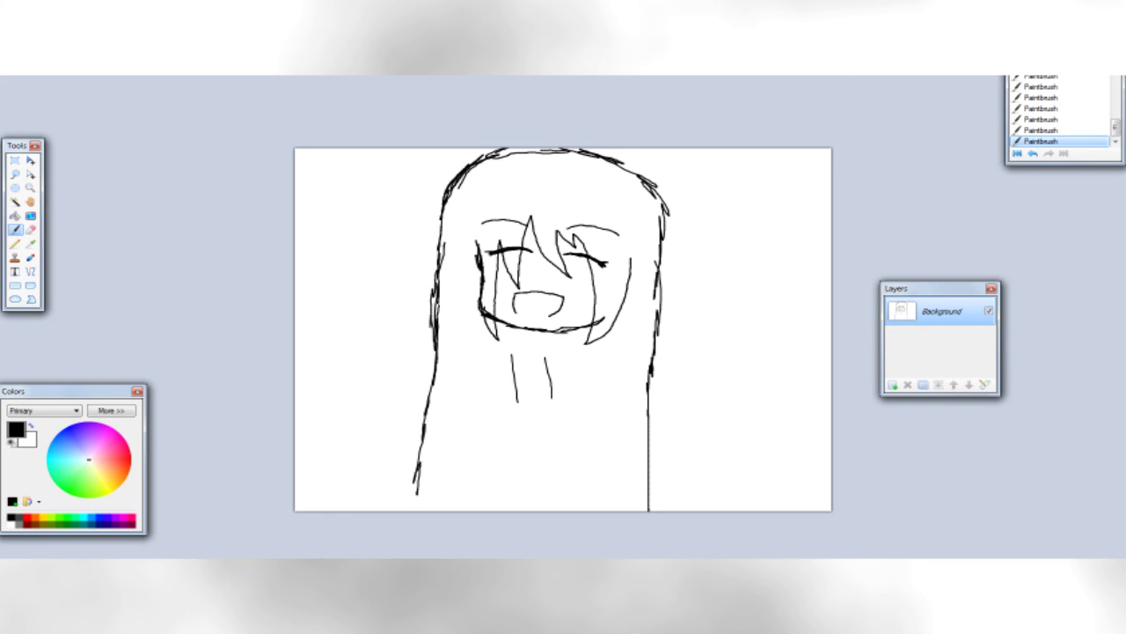